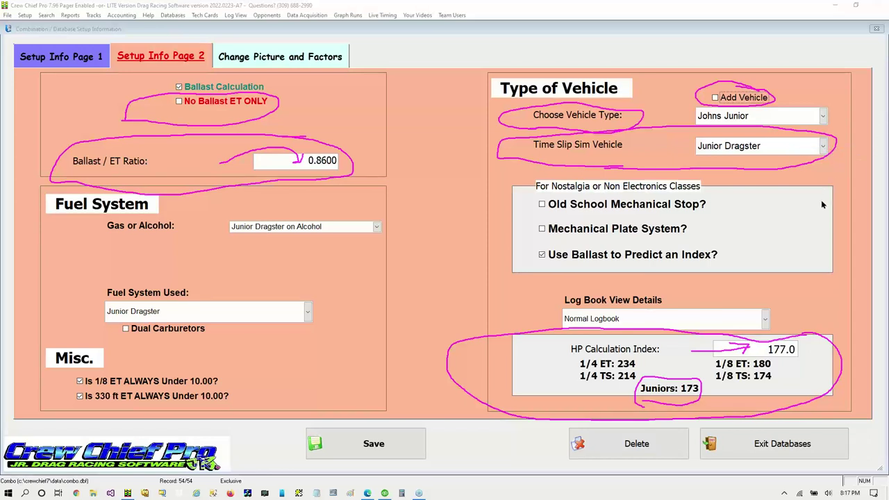
# Step: Open the database's picture and correction factor settings with the main screen picture option enabled
pyautogui.press('Escape')
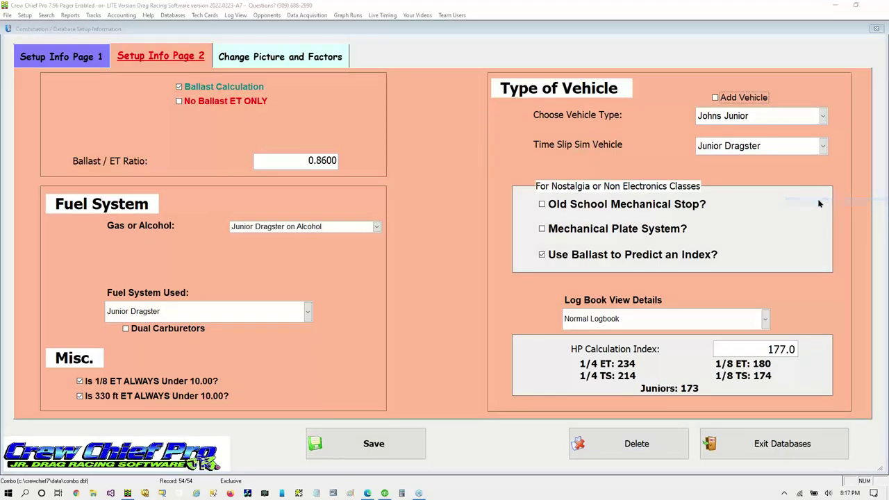
pyautogui.click(256, 56)
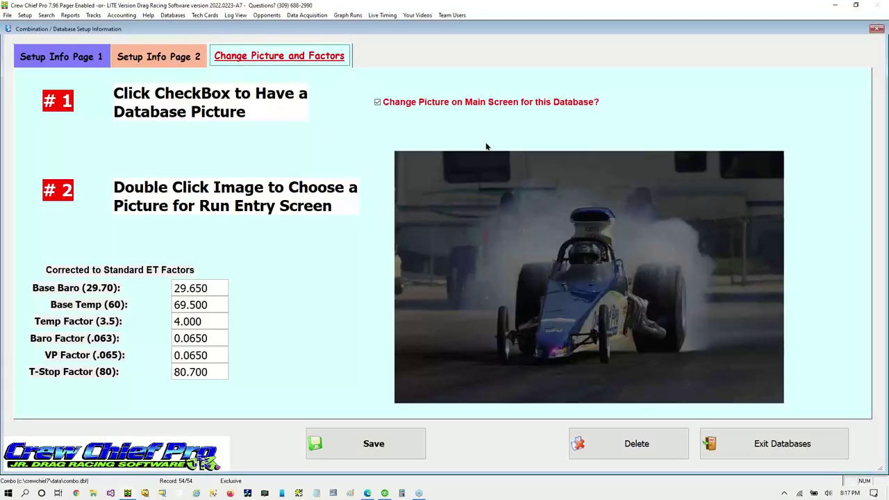
pyautogui.click(377, 102)
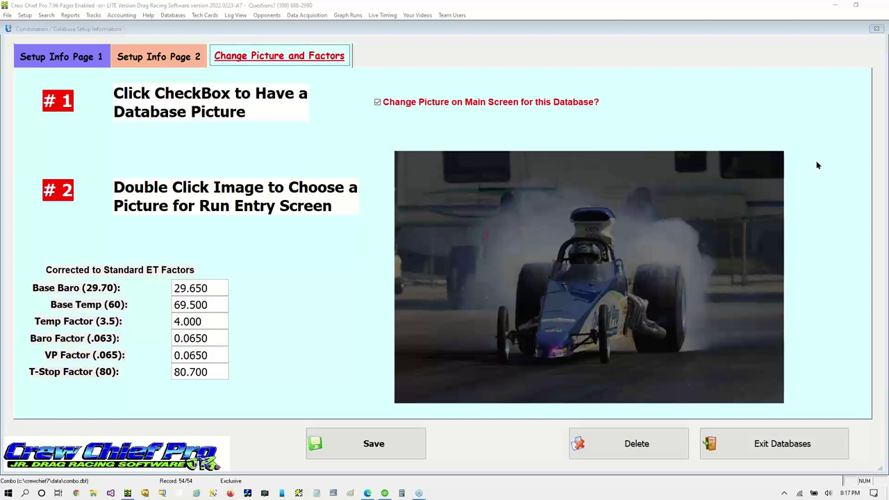
pyautogui.moveTo(373, 131)
pyautogui.mouseDown()
pyautogui.moveTo(535, 131)
pyautogui.moveTo(606, 105)
pyautogui.moveTo(610, 83)
pyautogui.moveTo(440, 72)
pyautogui.moveTo(360, 91)
pyautogui.moveTo(375, 127)
pyautogui.mouseUp()
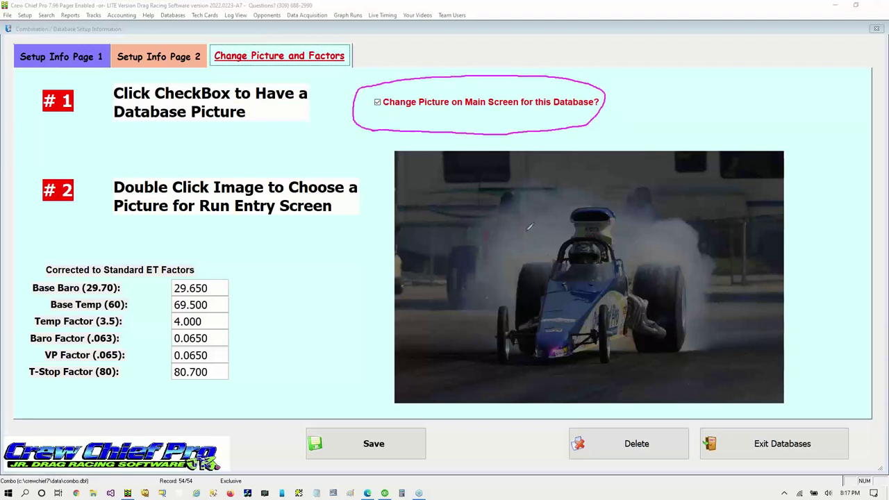
pyautogui.moveTo(766, 85)
pyautogui.mouseDown()
pyautogui.moveTo(667, 219)
pyautogui.moveTo(700, 210)
pyautogui.moveTo(653, 216)
pyautogui.mouseUp()
# Step: Choose new2015tshirtdesign.jpg from the graphics folder as the database picture and save the database
pyautogui.doubleClick(580, 306)
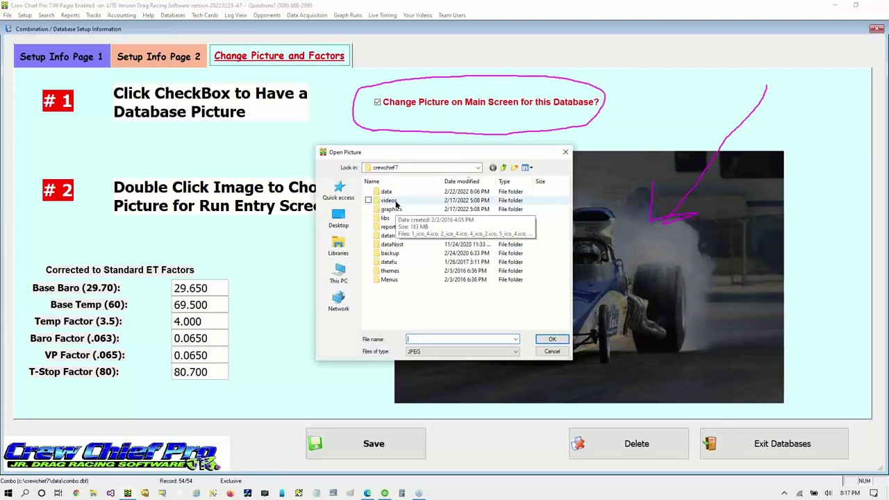
pyautogui.doubleClick(397, 211)
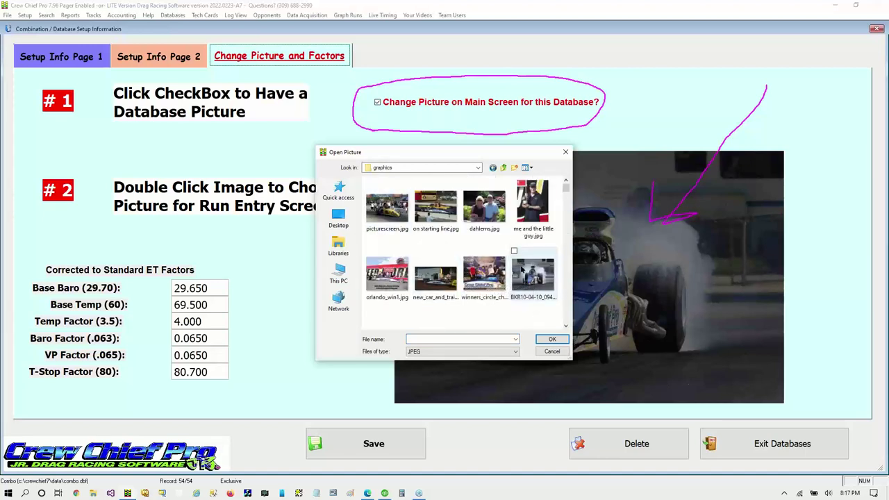
pyautogui.scroll(-1, 479, 265)
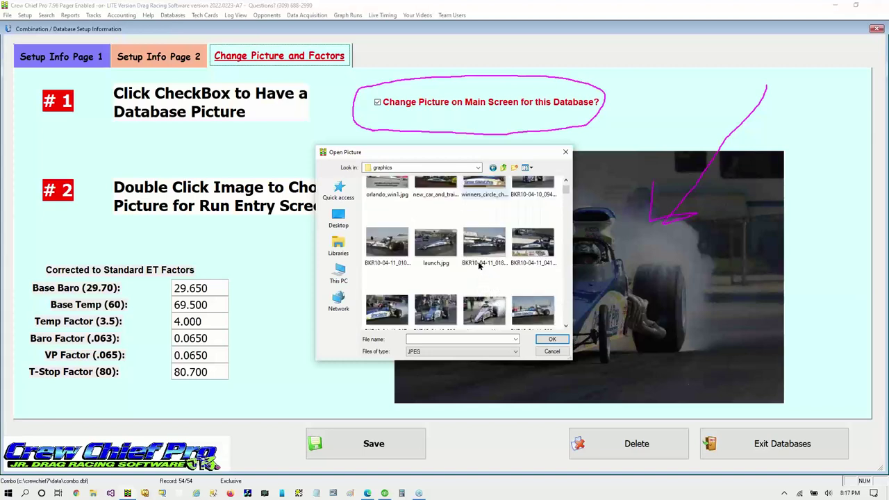
pyautogui.scroll(-1, 496, 273)
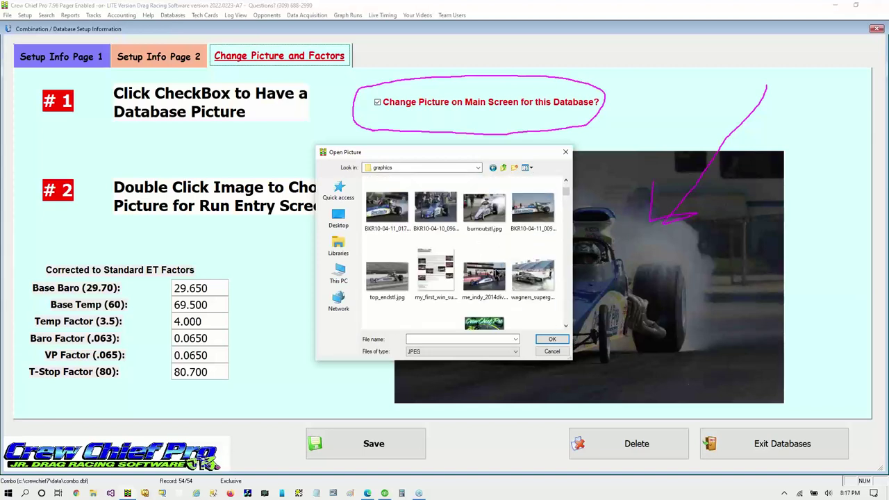
pyautogui.scroll(-1, 496, 273)
pyautogui.doubleClick(493, 233)
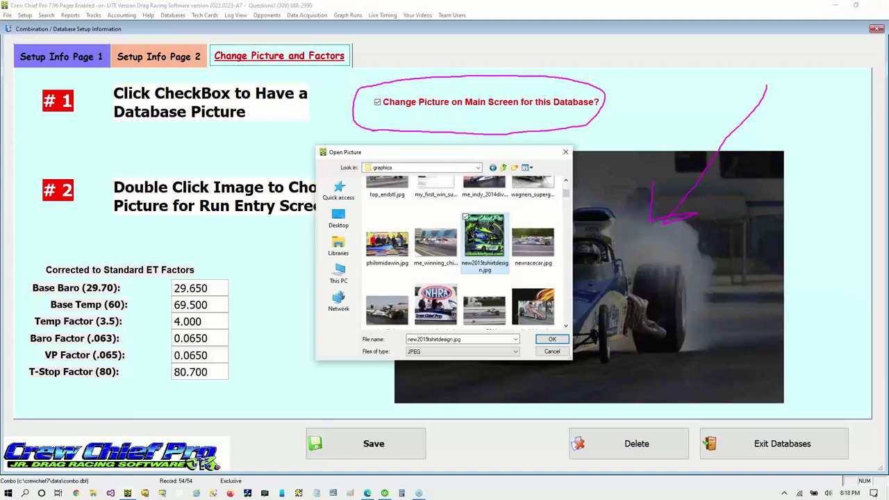
pyautogui.click(361, 446)
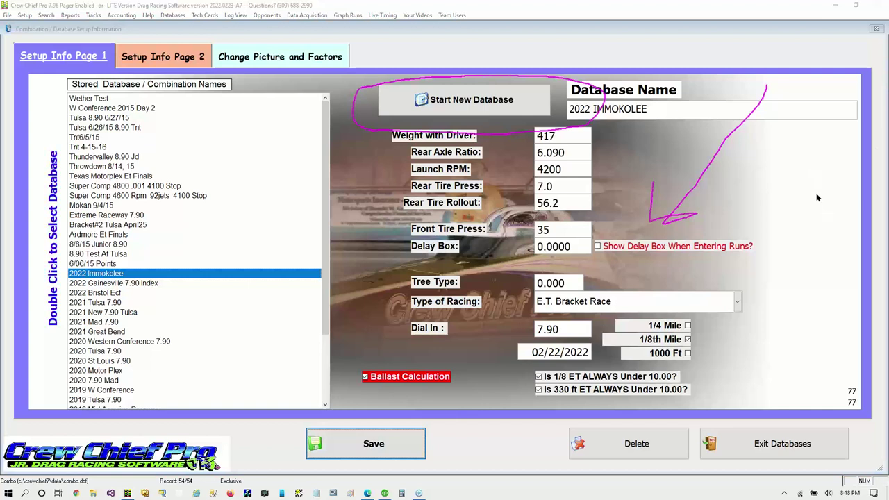
pyautogui.press('Escape')
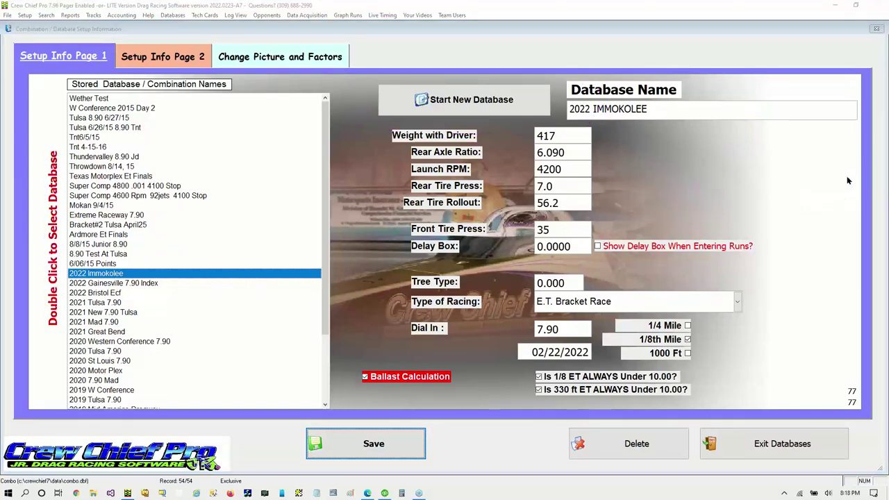
pyautogui.moveTo(716, 380)
pyautogui.mouseDown()
pyautogui.moveTo(768, 325)
pyautogui.moveTo(764, 282)
pyautogui.moveTo(724, 258)
pyautogui.moveTo(574, 244)
pyautogui.moveTo(464, 328)
pyautogui.moveTo(592, 366)
pyautogui.moveTo(742, 373)
pyautogui.mouseUp()
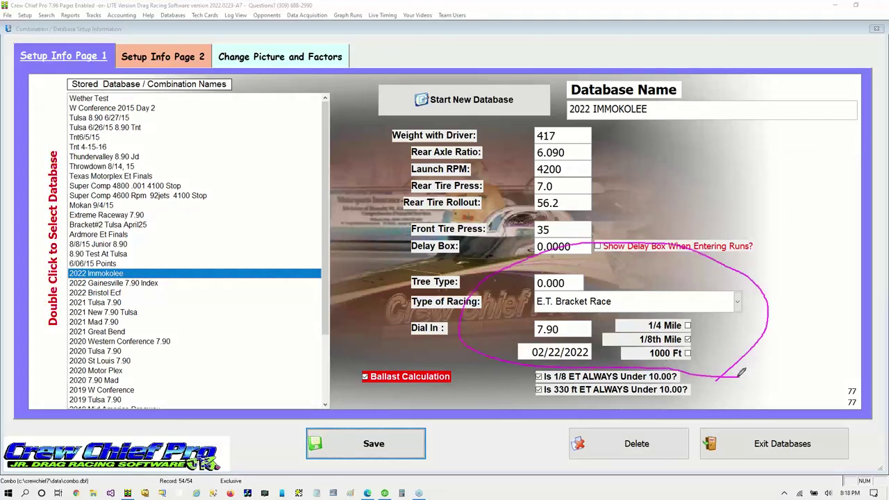
pyautogui.moveTo(478, 336); pyautogui.dragTo(530, 324)
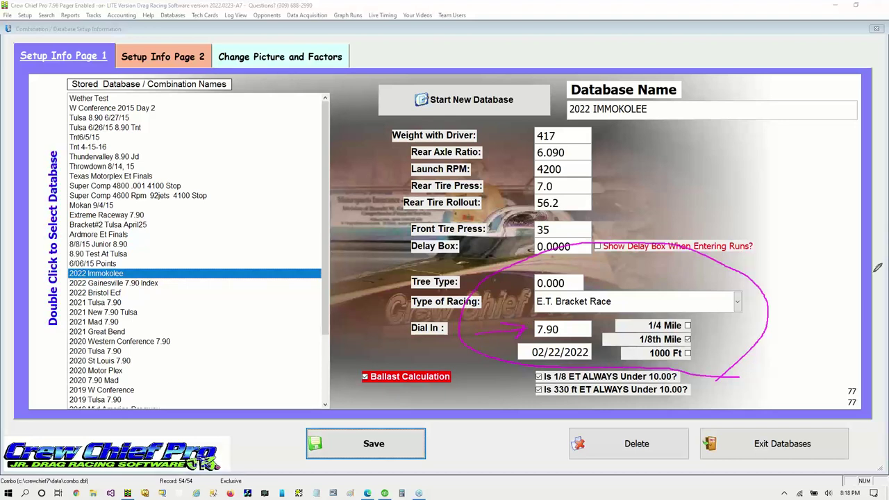
pyautogui.moveTo(751, 331)
pyautogui.mouseDown()
pyautogui.moveTo(699, 341)
pyautogui.moveTo(702, 348)
pyautogui.moveTo(698, 339)
pyautogui.mouseUp()
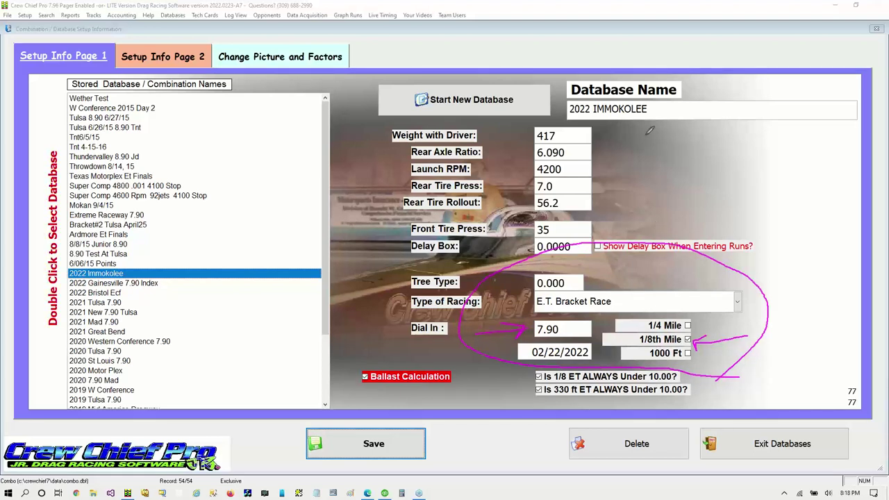
pyautogui.moveTo(645, 154)
pyautogui.mouseDown()
pyautogui.moveTo(536, 139)
pyautogui.moveTo(525, 157)
pyautogui.moveTo(519, 224)
pyautogui.moveTo(544, 268)
pyautogui.moveTo(562, 267)
pyautogui.mouseUp()
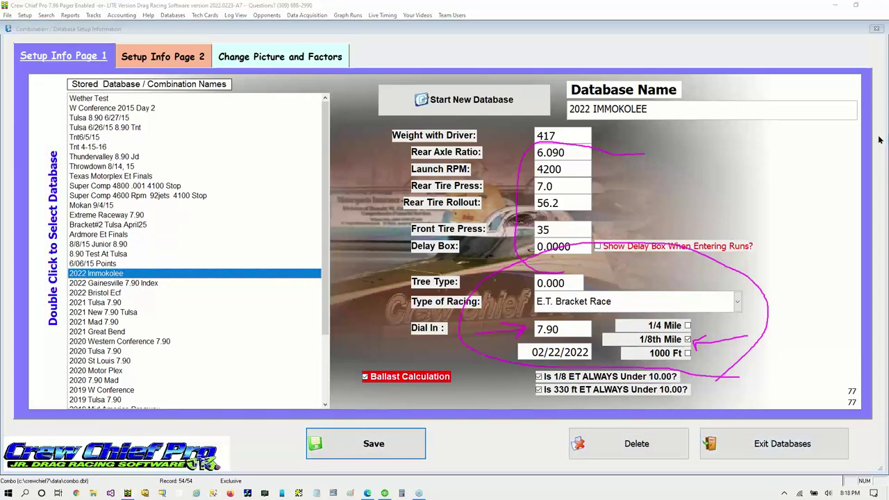
pyautogui.press('Escape')
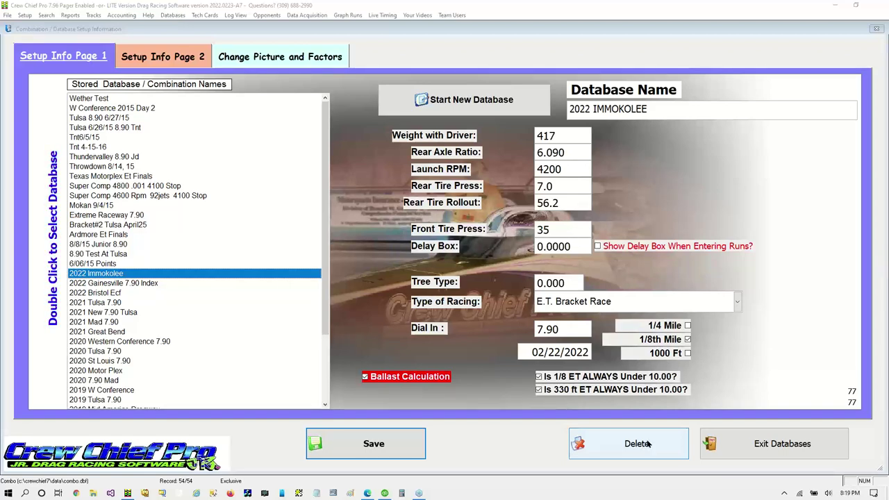
# Step: Leave the database setup and start a new run in the run entry form
pyautogui.click(782, 448)
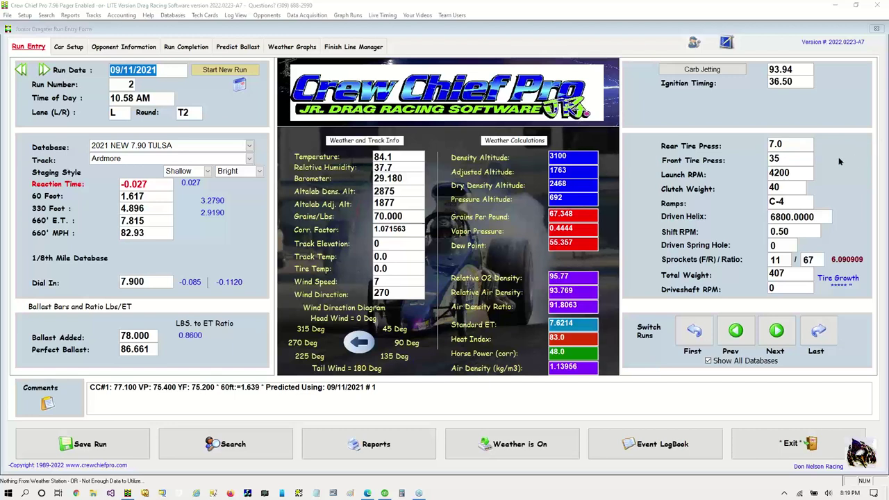
pyautogui.moveTo(179, 84)
pyautogui.mouseDown()
pyautogui.moveTo(235, 88)
pyautogui.moveTo(264, 66)
pyautogui.moveTo(193, 50)
pyautogui.moveTo(181, 81)
pyautogui.moveTo(203, 89)
pyautogui.mouseUp()
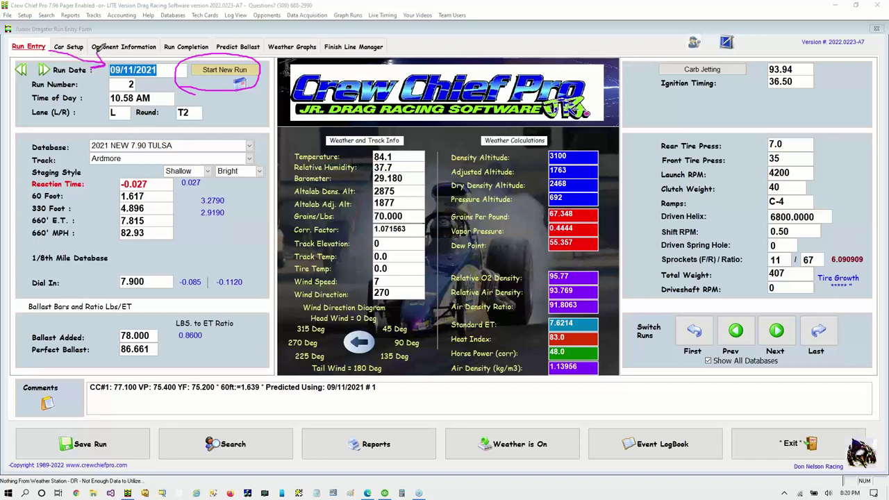
pyautogui.moveTo(75, 75); pyautogui.dragTo(109, 84)
pyautogui.press('Escape')
pyautogui.click(210, 70)
pyautogui.click(210, 70)
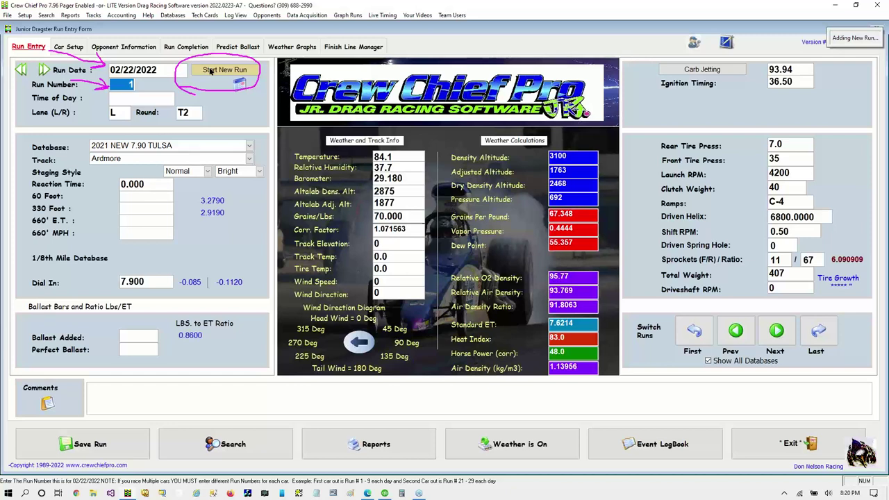
# Step: Enter 12.30 as the time of day and accept the 10.05 PM weather record of 02/10/2022 for the run
pyautogui.press('Tab')
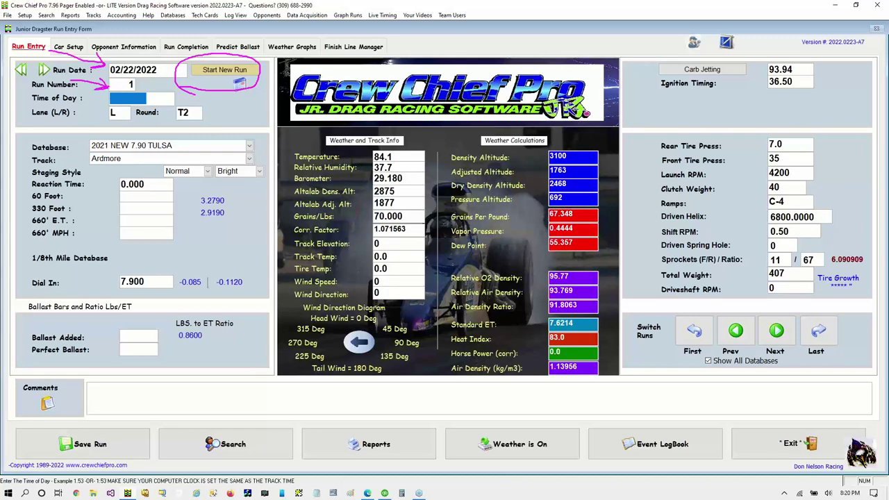
pyautogui.write('12.30')
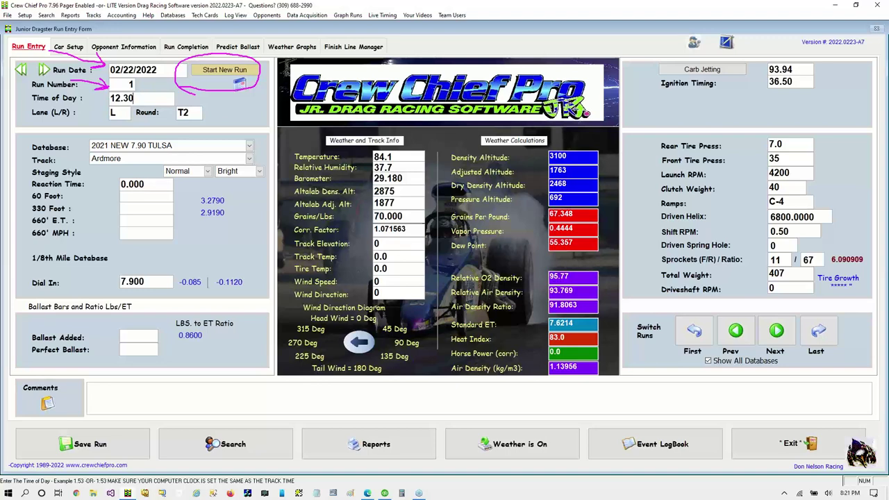
pyautogui.press('Return')
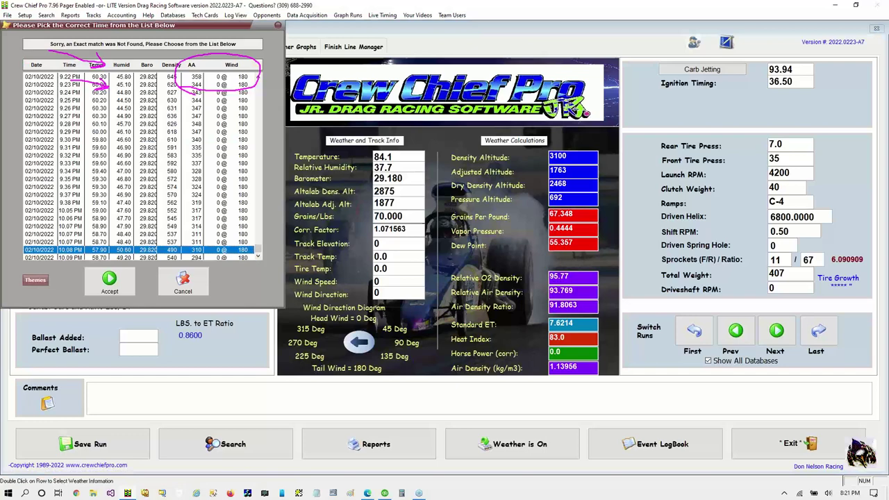
pyautogui.press('Up')
pyautogui.press('Up')
pyautogui.press('Up')
pyautogui.press('Up')
pyautogui.press('Up')
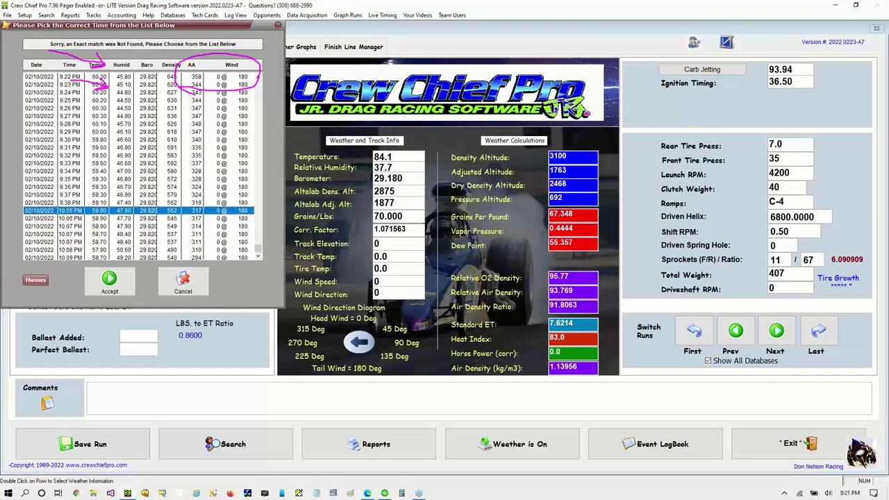
pyautogui.press('Return')
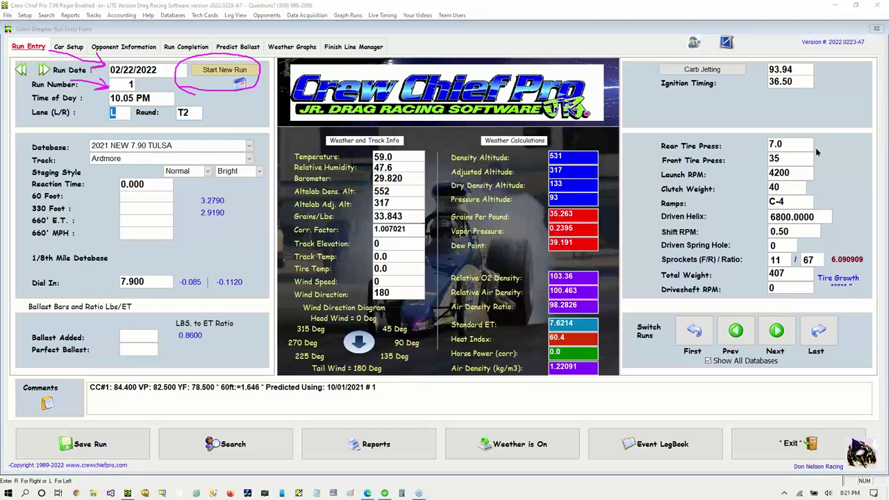
pyautogui.moveTo(448, 147)
pyautogui.mouseDown()
pyautogui.moveTo(294, 132)
pyautogui.moveTo(279, 311)
pyautogui.moveTo(437, 418)
pyautogui.mouseUp()
pyautogui.moveTo(510, 427)
pyautogui.mouseDown()
pyautogui.moveTo(711, 199)
pyautogui.moveTo(581, 101)
pyautogui.moveTo(349, 126)
pyautogui.mouseUp()
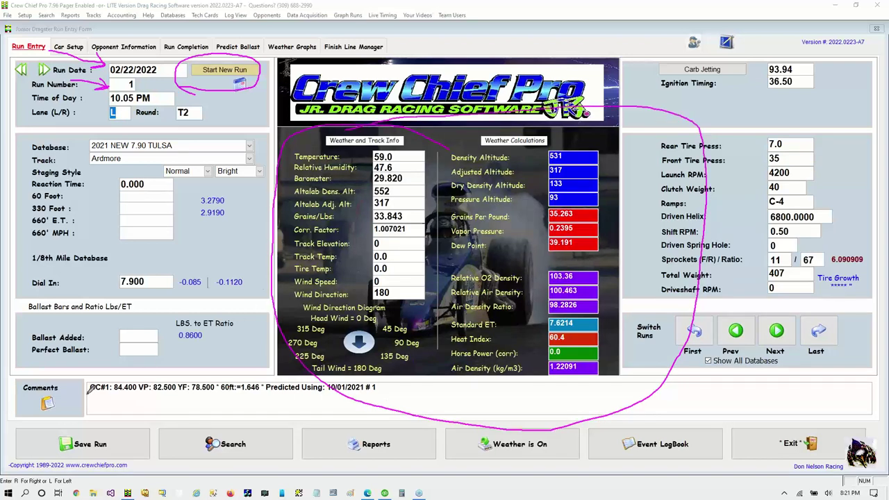
pyautogui.moveTo(75, 368)
pyautogui.mouseDown()
pyautogui.moveTo(75, 397)
pyautogui.moveTo(132, 414)
pyautogui.moveTo(377, 406)
pyautogui.moveTo(392, 377)
pyautogui.moveTo(344, 366)
pyautogui.moveTo(73, 364)
pyautogui.mouseUp()
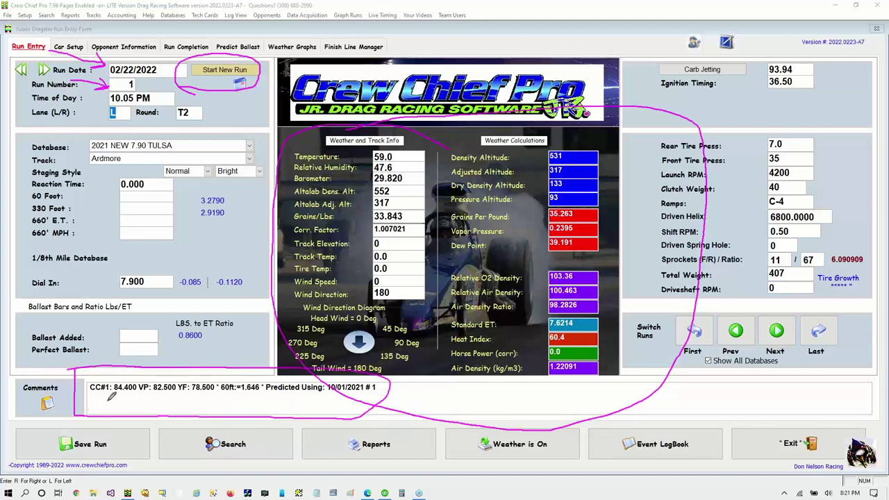
pyautogui.moveTo(108, 397); pyautogui.dragTo(132, 396)
pyautogui.moveTo(224, 393); pyautogui.dragTo(259, 394)
pyautogui.moveTo(322, 400); pyautogui.dragTo(385, 394)
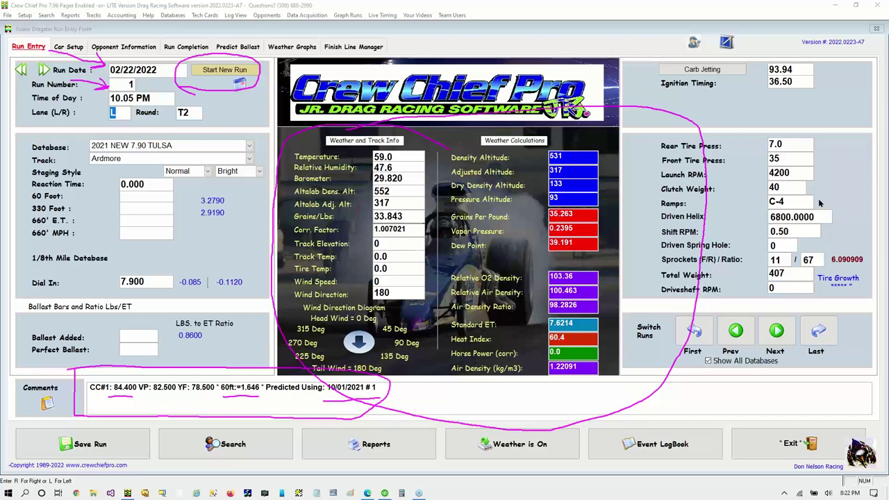
pyautogui.press('e')
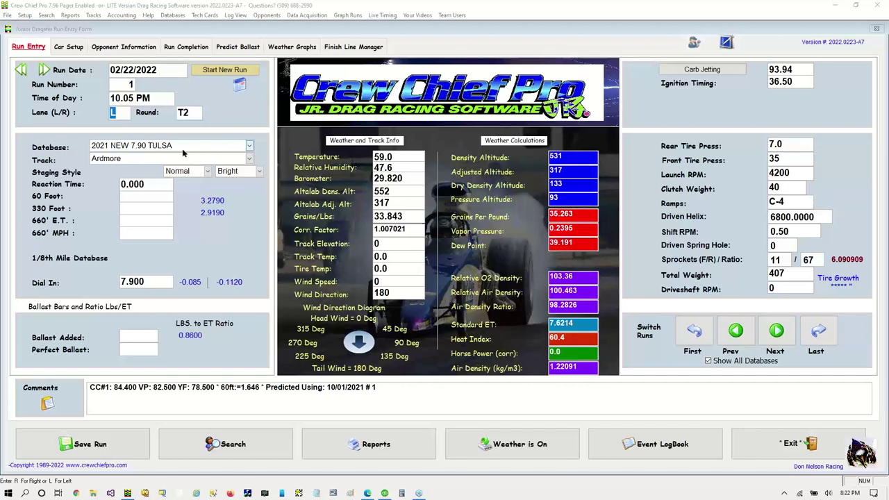
# Step: Keep the run's lane as L and set its round to T1
pyautogui.click(123, 114)
pyautogui.press('Tab')
pyautogui.write('T')
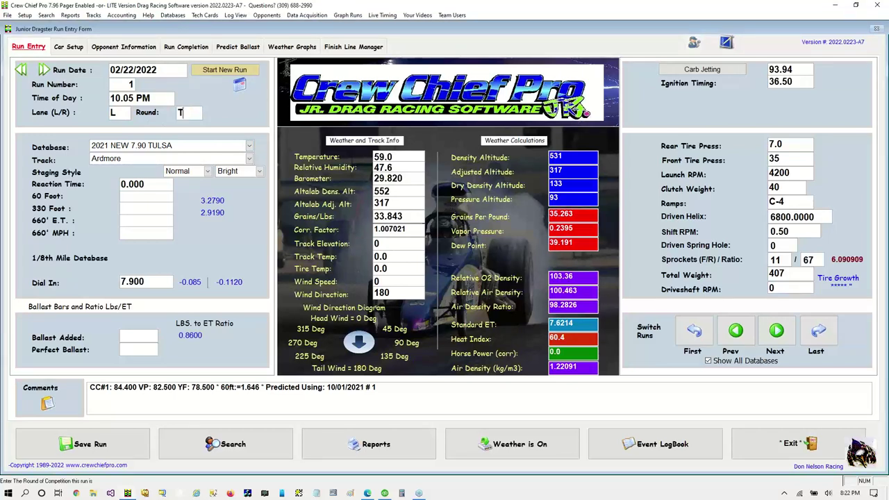
pyautogui.write('1')
# Step: Assign the run to the 2022 IMMOKOLEE database
pyautogui.press('Tab')
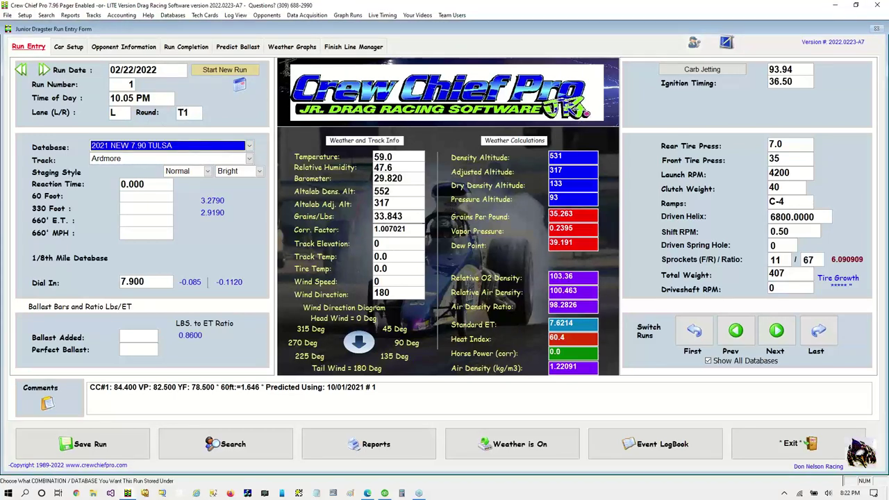
pyautogui.press('Down')
pyautogui.press('Down')
pyautogui.press('Down')
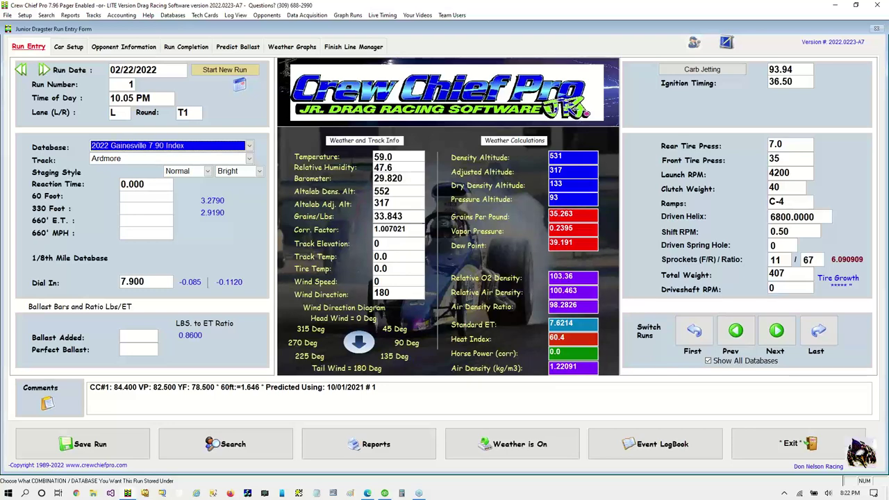
pyautogui.press('Down')
pyautogui.press('Tab')
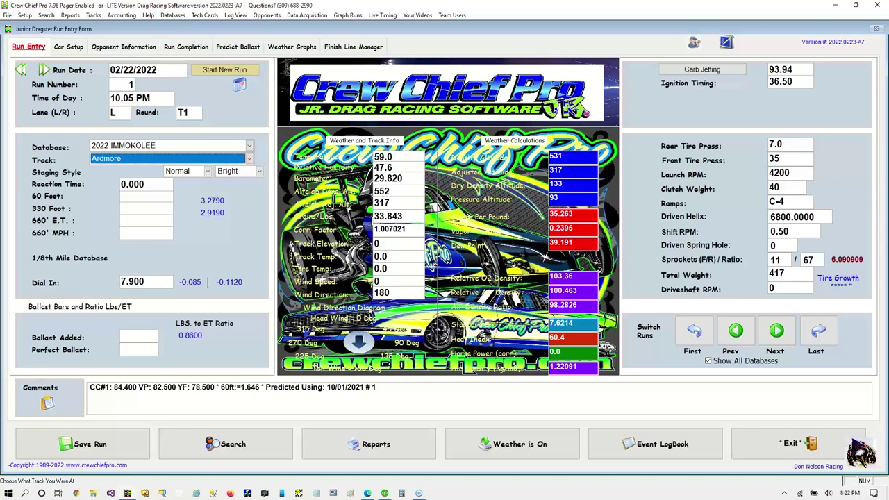
# Step: Set the run's staging style to Deep
pyautogui.click(184, 171)
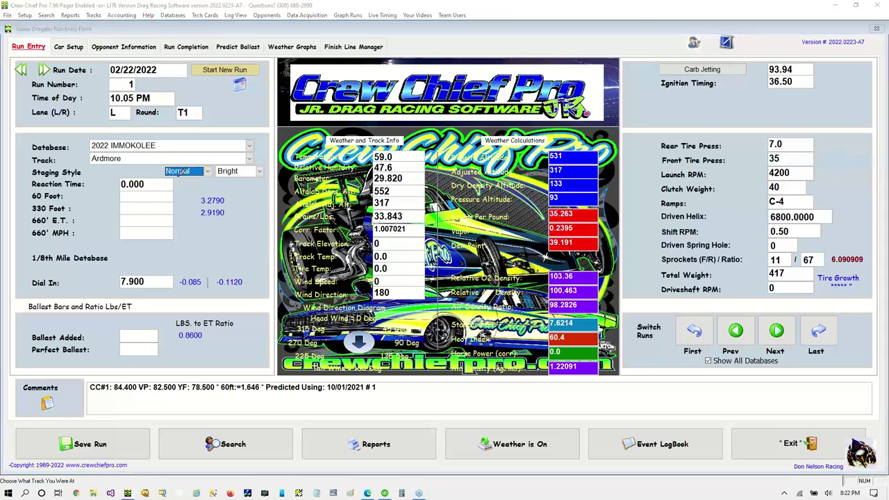
pyautogui.moveTo(172, 184)
pyautogui.mouseDown()
pyautogui.moveTo(277, 173)
pyautogui.moveTo(253, 160)
pyautogui.moveTo(170, 160)
pyautogui.moveTo(160, 179)
pyautogui.moveTo(182, 179)
pyautogui.mouseUp()
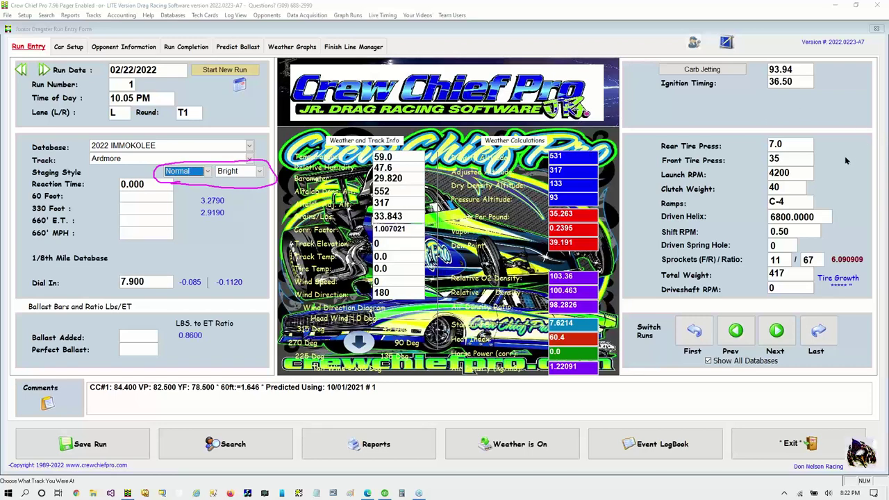
pyautogui.click(206, 171)
pyautogui.click(177, 223)
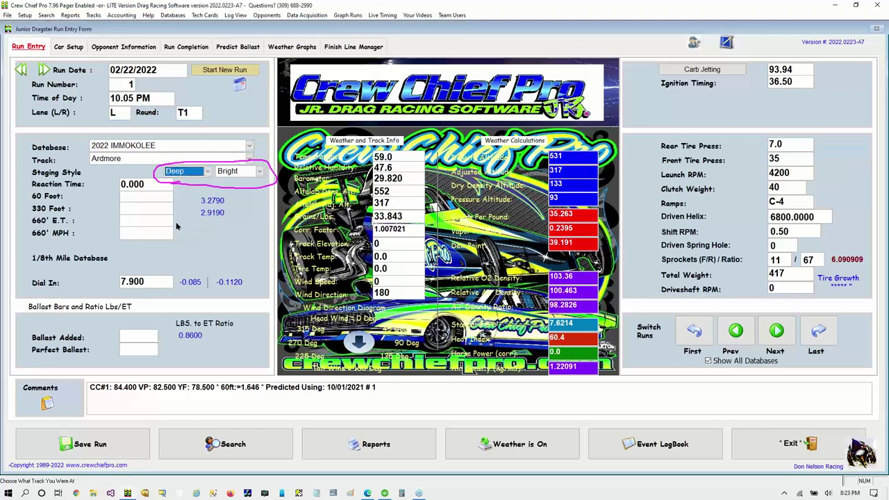
# Step: Change the run's staging style to One Bump and its light condition to OverCast
pyautogui.click(208, 171)
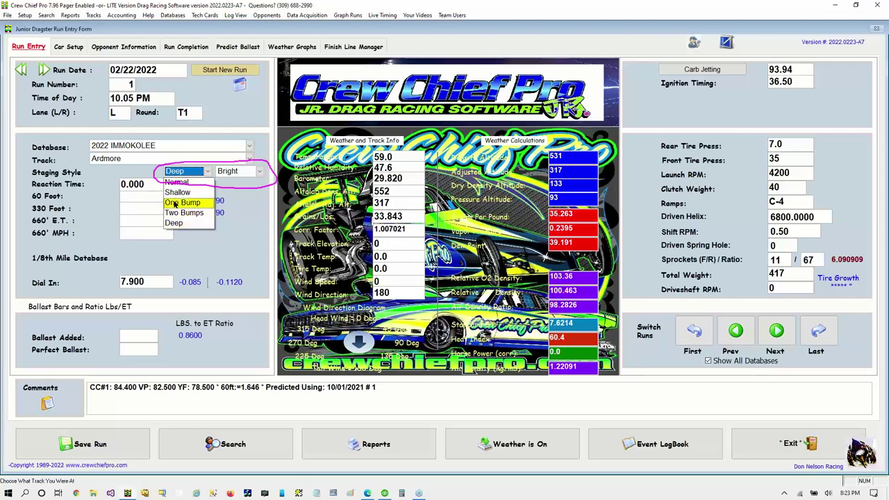
pyautogui.click(175, 203)
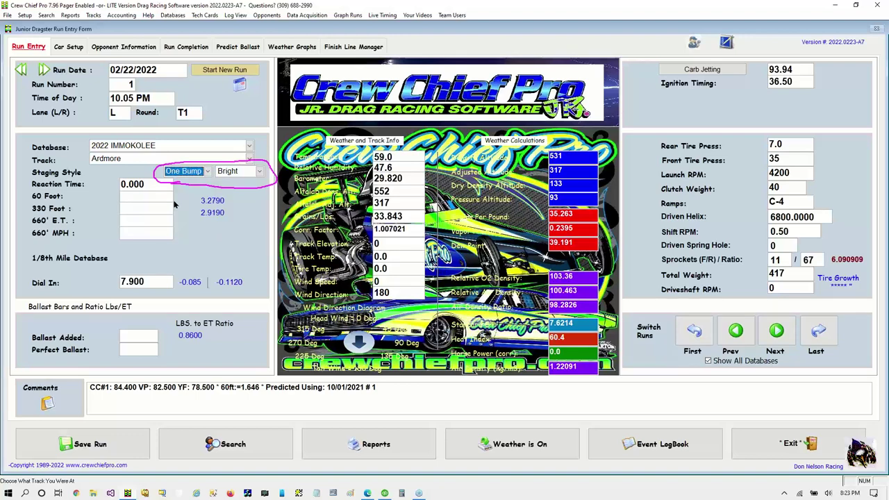
pyautogui.press('Tab')
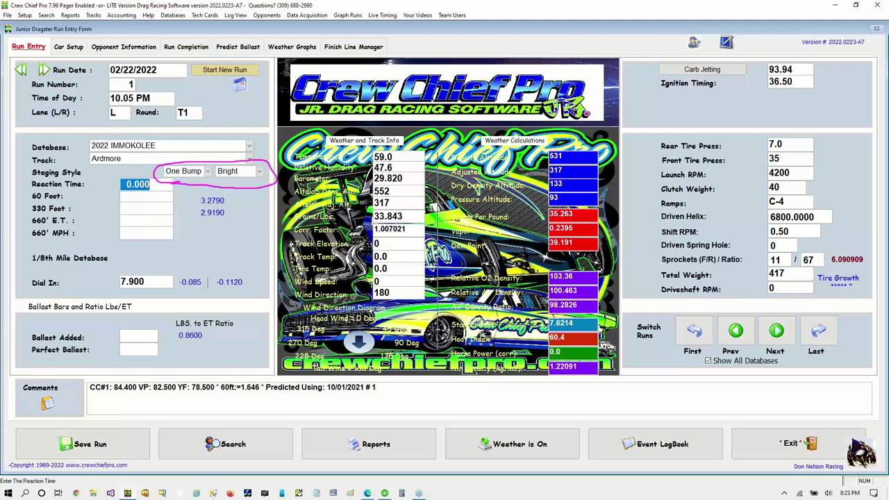
pyautogui.click(259, 172)
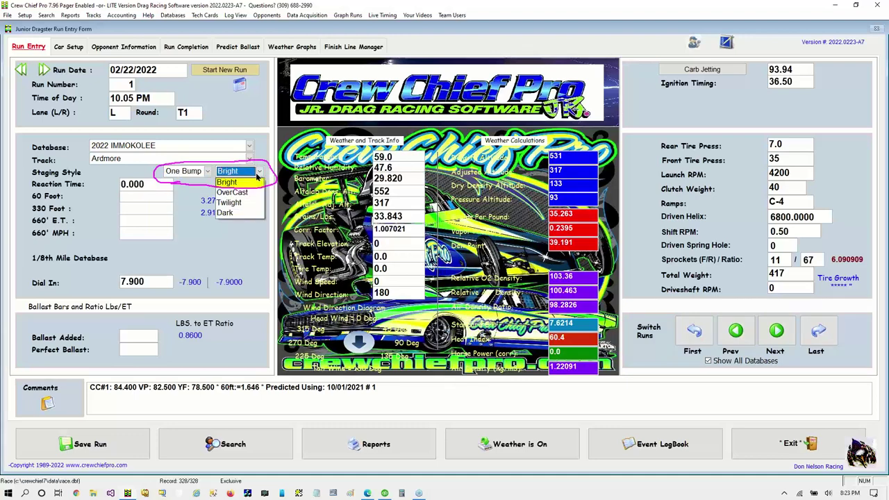
pyautogui.click(236, 202)
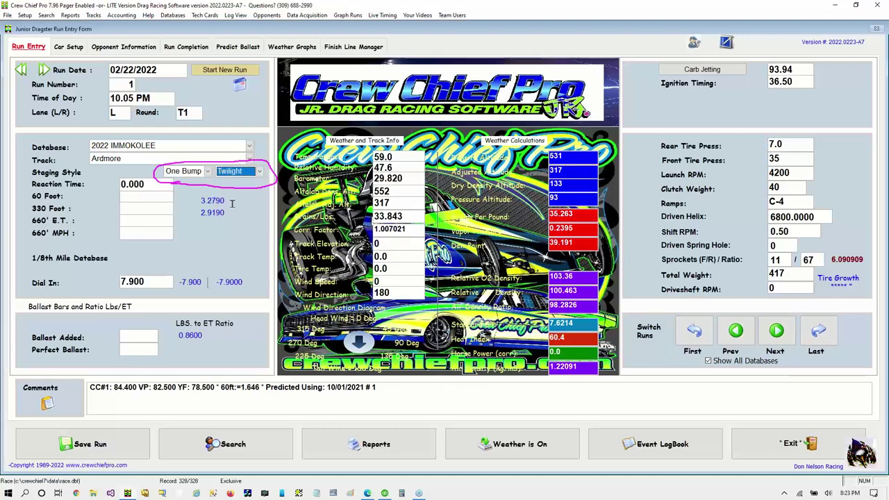
pyautogui.click(259, 174)
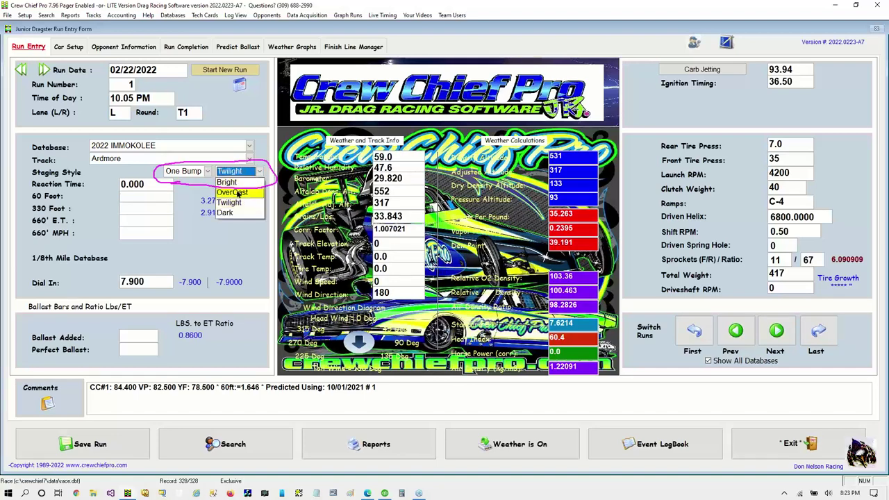
pyautogui.click(236, 193)
# Step: Enter a reaction time of 0.036 and a 60-foot time of 1.634 for the run
pyautogui.click(155, 184)
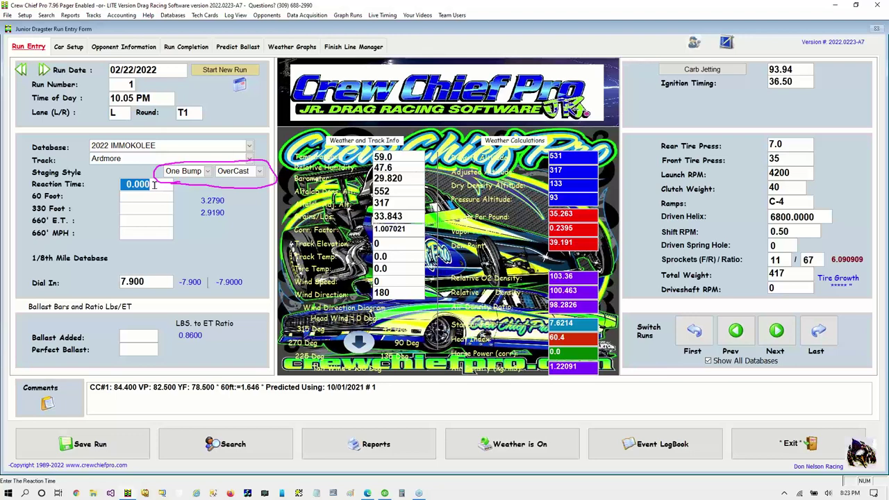
pyautogui.write('36 .')
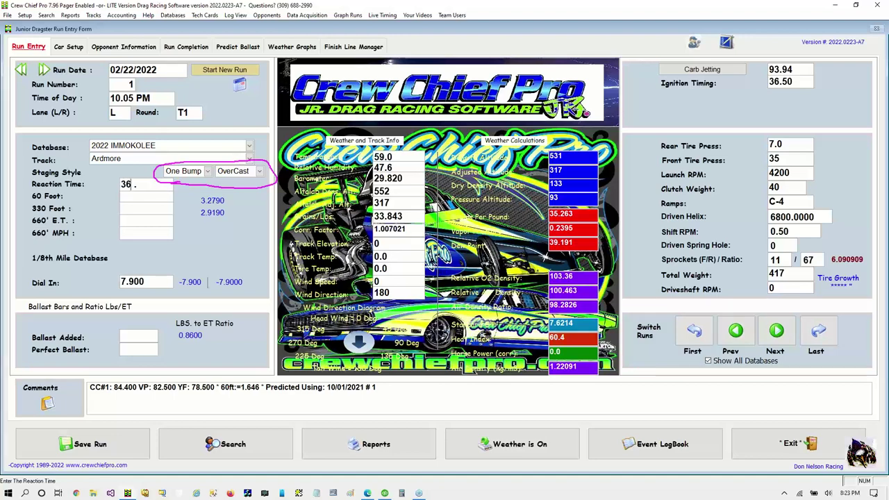
pyautogui.press('Return')
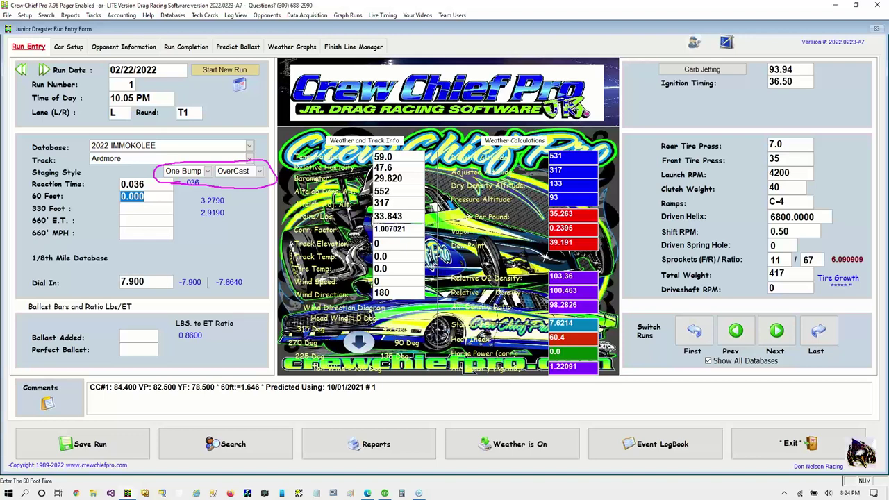
pyautogui.write('1.634')
pyautogui.press('Return')
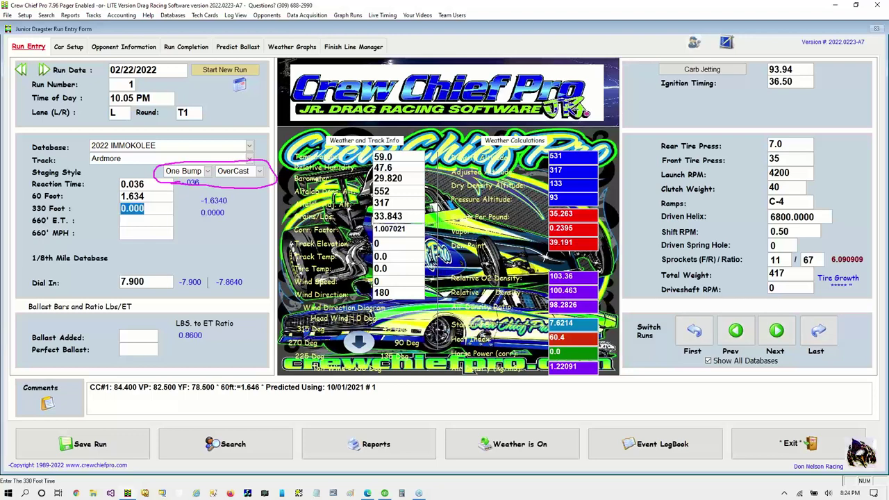
# Step: Enter the run's 330-foot time as 5.051, 660-foot E.T. as 7.908 and 660-foot speed as 83.79 MPH
pyautogui.write('5.051')
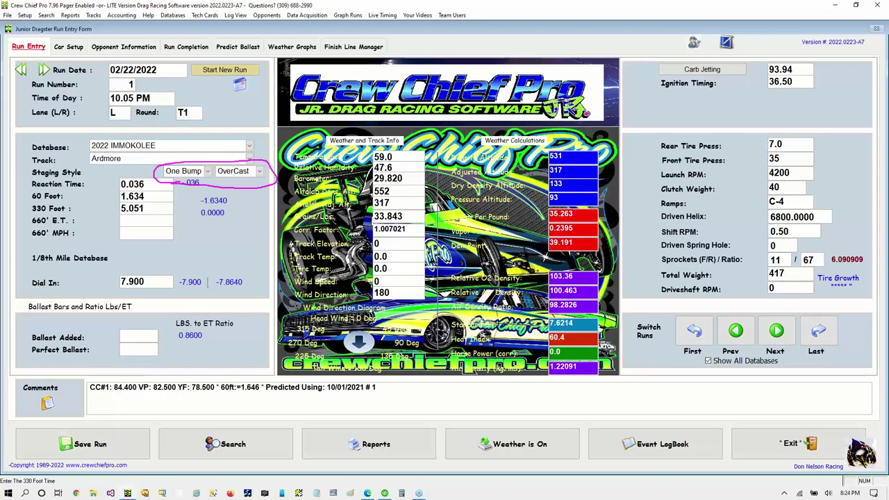
pyautogui.click(132, 220)
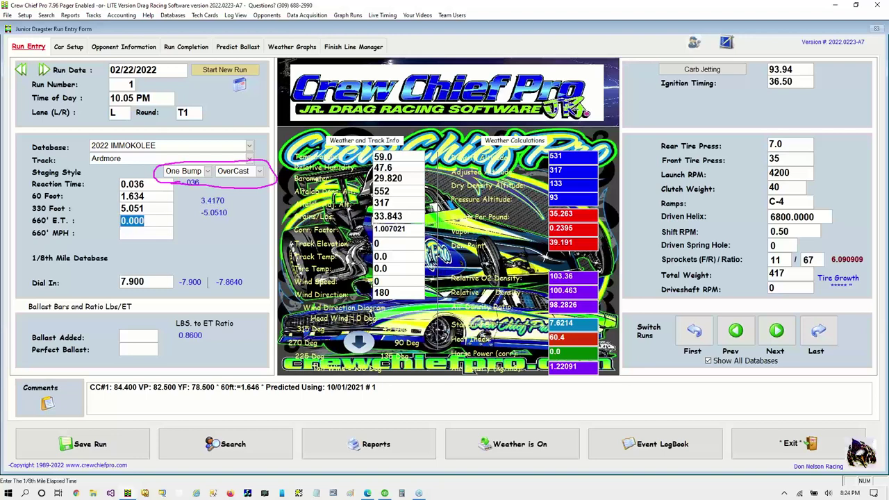
pyautogui.write('7.908')
pyautogui.press('Tab')
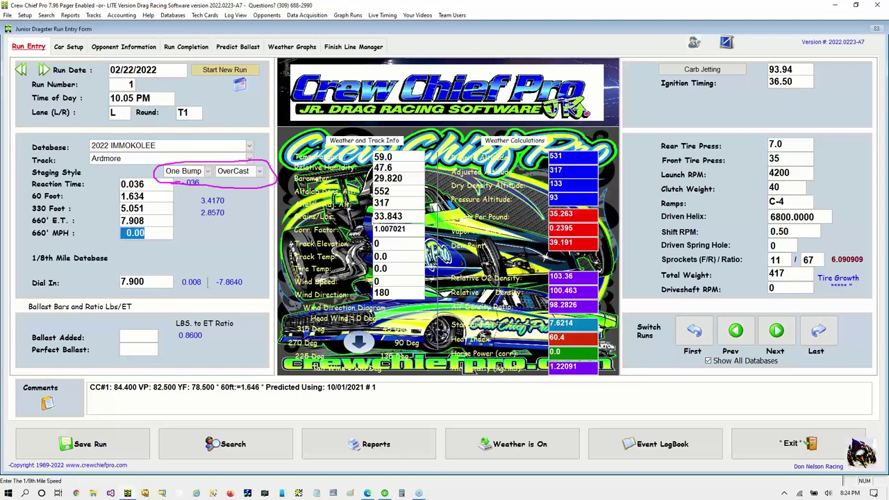
pyautogui.write('837.9')
pyautogui.press('Return')
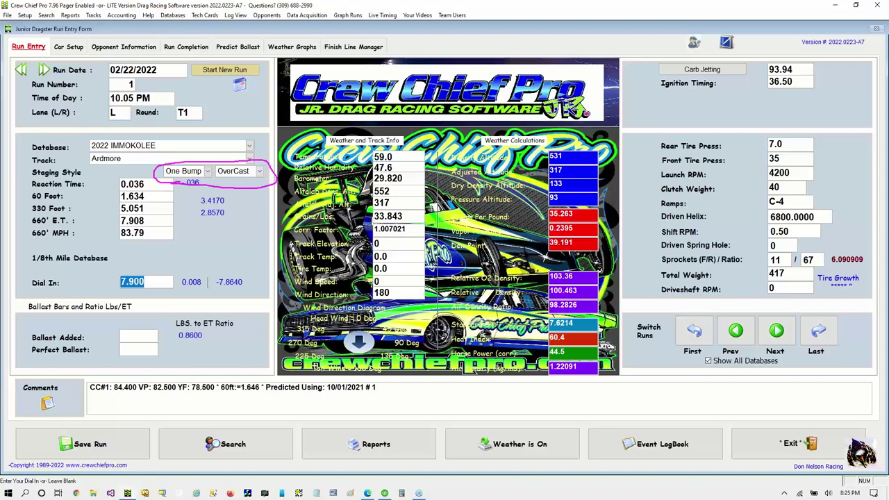
# Step: Set the run's added ballast to 81.900 and accept the calculated perfect ballast
pyautogui.click(138, 336)
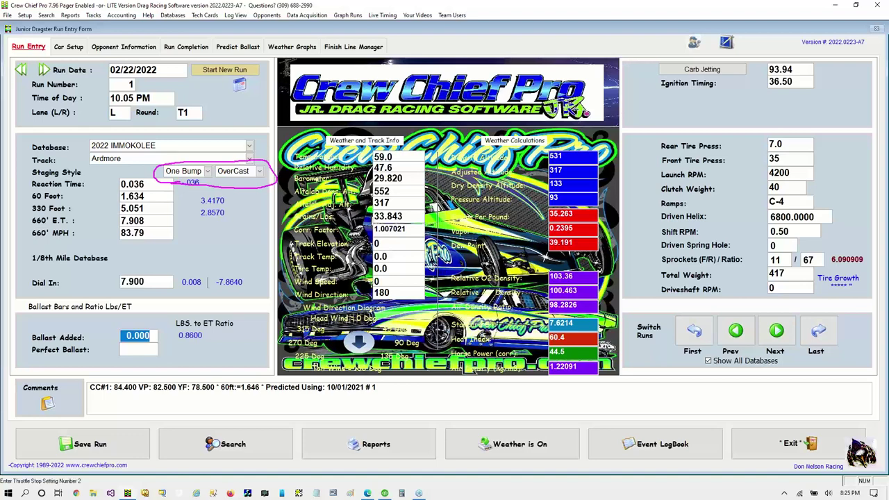
pyautogui.write('81.')
pyautogui.press('Return')
pyautogui.press('Tab')
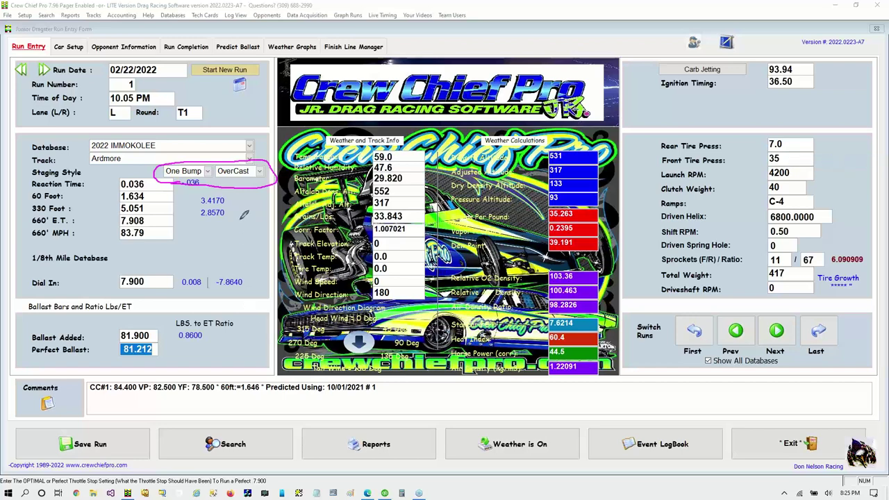
pyautogui.moveTo(241, 198)
pyautogui.mouseDown()
pyautogui.moveTo(198, 189)
pyautogui.moveTo(175, 228)
pyautogui.moveTo(176, 269)
pyautogui.moveTo(195, 292)
pyautogui.moveTo(245, 297)
pyautogui.moveTo(251, 221)
pyautogui.moveTo(241, 198)
pyautogui.mouseUp()
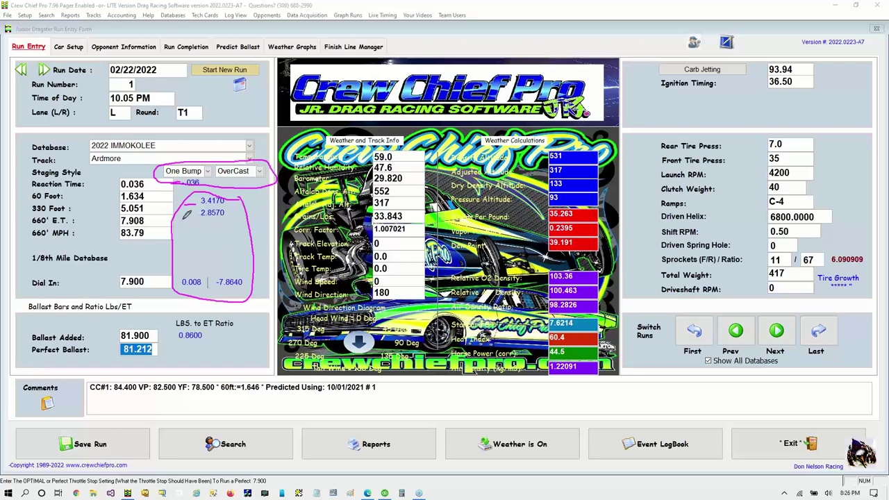
pyautogui.moveTo(183, 216); pyautogui.dragTo(194, 216)
pyautogui.moveTo(192, 251)
pyautogui.mouseDown()
pyautogui.moveTo(188, 276)
pyautogui.moveTo(209, 255)
pyautogui.mouseUp()
pyautogui.moveTo(223, 249)
pyautogui.mouseDown()
pyautogui.moveTo(225, 271)
pyautogui.moveTo(232, 265)
pyautogui.mouseUp()
pyautogui.press('e')
pyautogui.moveTo(203, 354)
pyautogui.mouseDown()
pyautogui.moveTo(224, 349)
pyautogui.moveTo(243, 322)
pyautogui.moveTo(213, 310)
pyautogui.moveTo(178, 314)
pyautogui.moveTo(169, 339)
pyautogui.moveTo(194, 356)
pyautogui.moveTo(208, 352)
pyautogui.mouseUp()
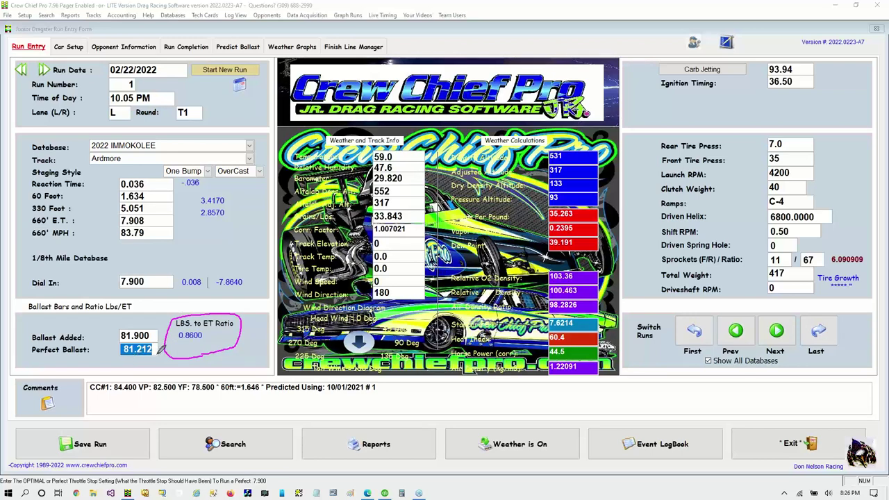
pyautogui.moveTo(111, 359)
pyautogui.mouseDown()
pyautogui.moveTo(151, 354)
pyautogui.moveTo(161, 341)
pyautogui.moveTo(26, 344)
pyautogui.moveTo(43, 360)
pyautogui.moveTo(139, 353)
pyautogui.mouseUp()
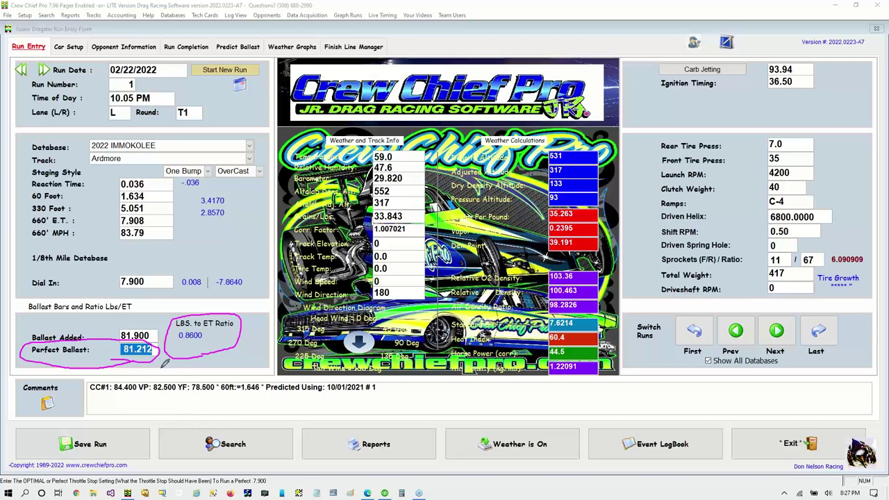
pyautogui.moveTo(99, 351); pyautogui.dragTo(112, 351)
pyautogui.moveTo(93, 322)
pyautogui.mouseDown()
pyautogui.moveTo(114, 321)
pyautogui.moveTo(117, 330)
pyautogui.mouseUp()
pyautogui.moveTo(175, 342); pyautogui.dragTo(216, 340)
# Step: Set the run's weather temperature to 59.8
pyautogui.click(398, 156)
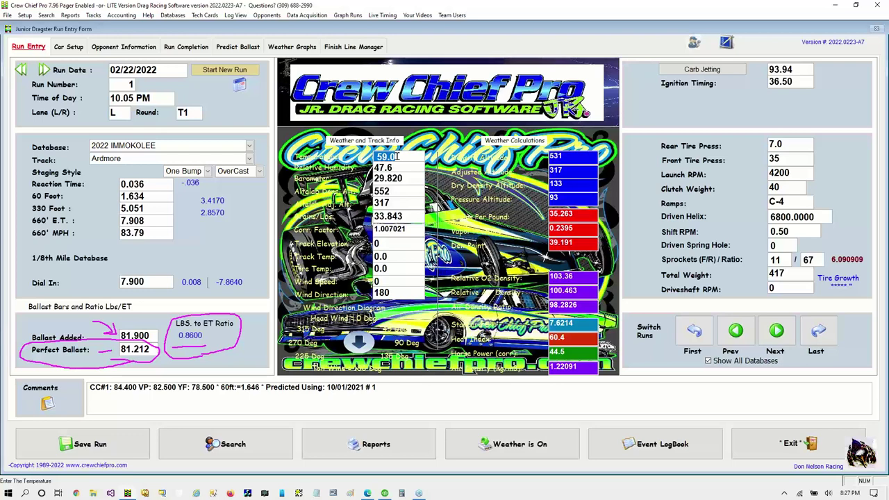
pyautogui.write('598.')
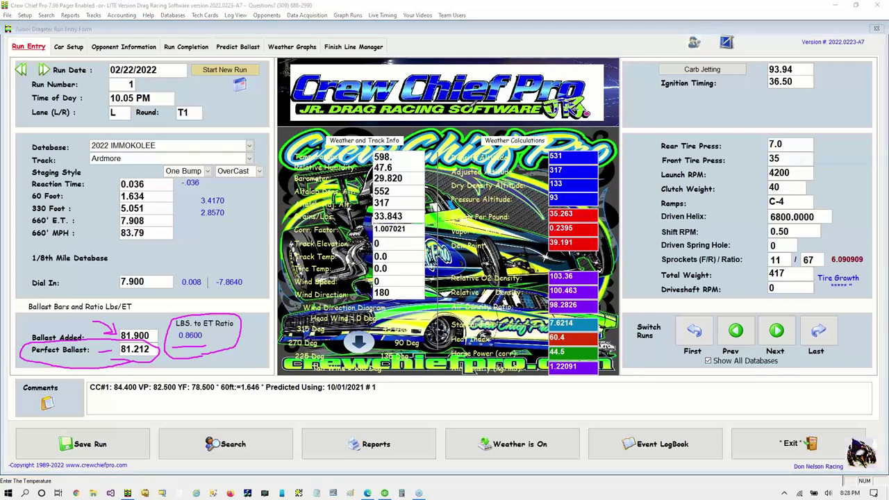
pyautogui.moveTo(371, 178)
pyautogui.mouseDown()
pyautogui.moveTo(425, 174)
pyautogui.moveTo(445, 123)
pyautogui.moveTo(375, 118)
pyautogui.moveTo(351, 141)
pyautogui.mouseUp()
pyautogui.moveTo(429, 29); pyautogui.dragTo(410, 138)
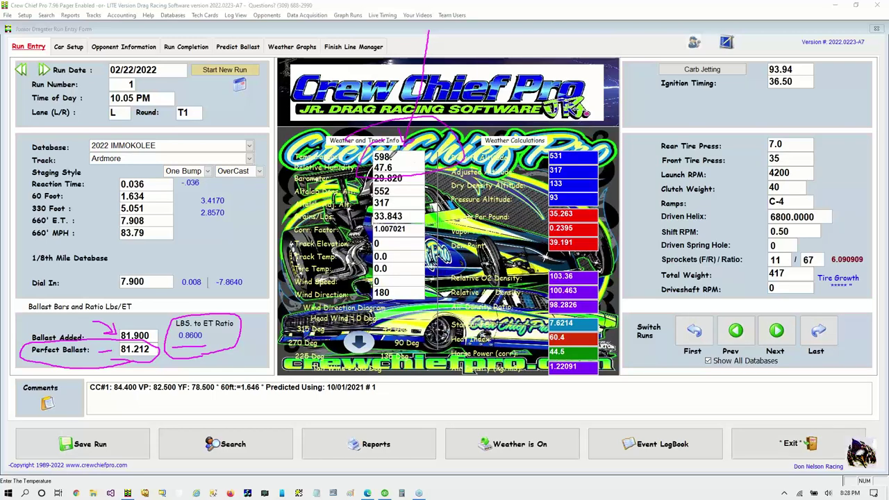
pyautogui.moveTo(399, 156); pyautogui.dragTo(409, 156)
pyautogui.click(395, 157)
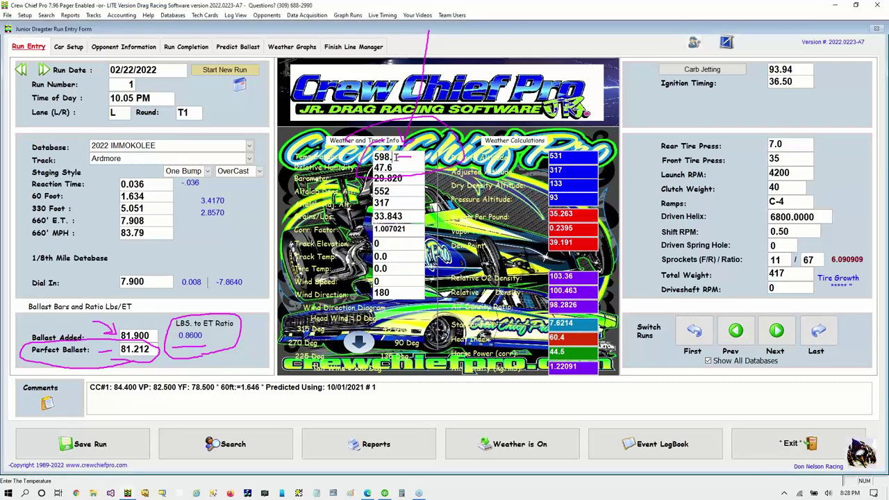
pyautogui.press('BackSpace')
pyautogui.press('BackSpace')
pyautogui.write('.8')
pyautogui.press('Return')
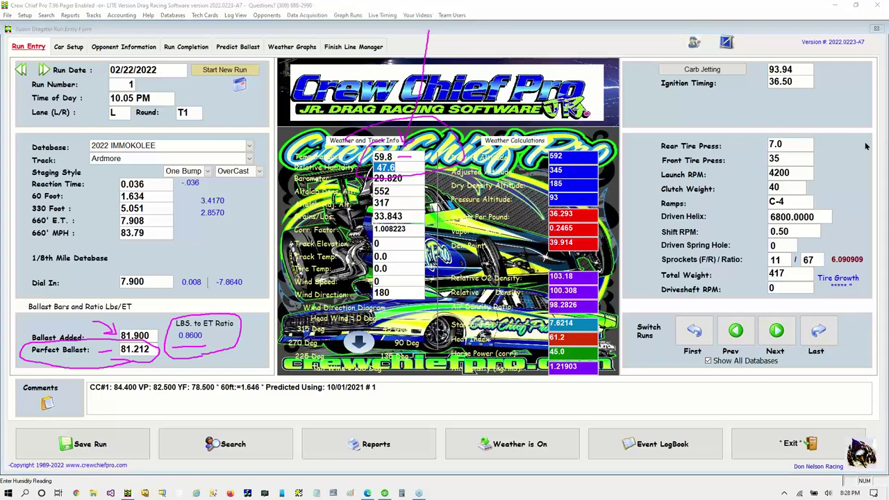
# Step: Save the run with its current times, ballast and weather data
pyautogui.moveTo(94, 415)
pyautogui.mouseDown()
pyautogui.moveTo(39, 411)
pyautogui.moveTo(17, 455)
pyautogui.moveTo(70, 472)
pyautogui.moveTo(129, 465)
pyautogui.moveTo(156, 432)
pyautogui.moveTo(58, 403)
pyautogui.mouseUp()
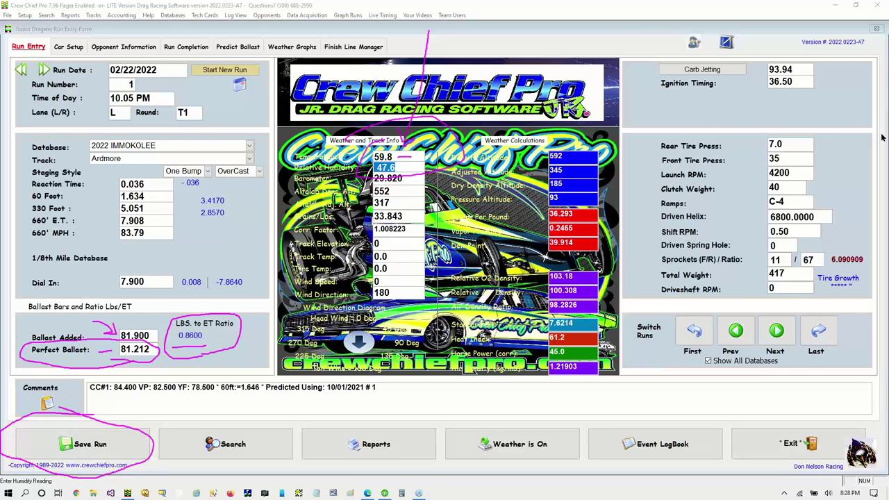
pyautogui.click(105, 449)
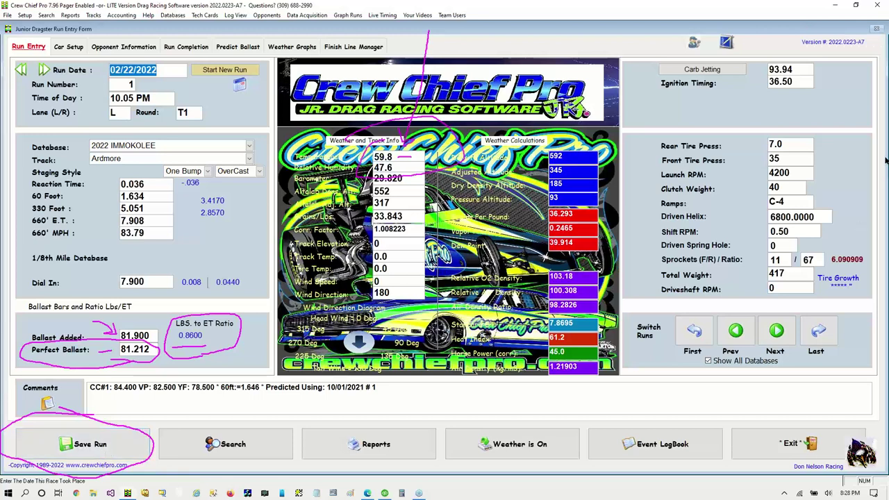
pyautogui.click(807, 201)
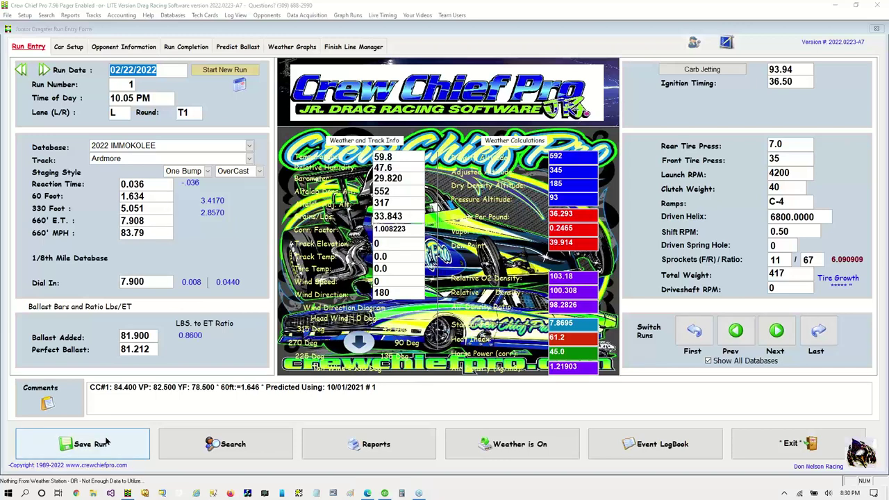
# Step: Show the Junior Dragster car setup details for the run
pyautogui.click(73, 46)
pyautogui.click(374, 67)
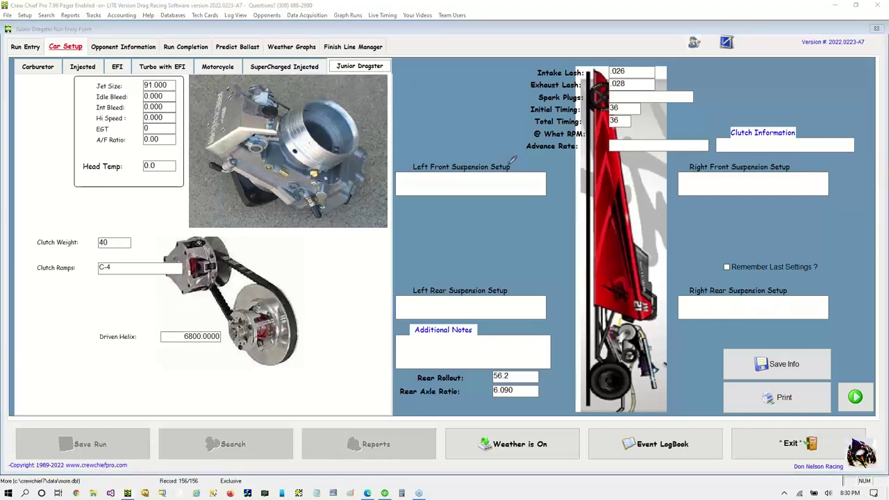
pyautogui.moveTo(356, 86)
pyautogui.mouseDown()
pyautogui.moveTo(425, 61)
pyautogui.moveTo(351, 50)
pyautogui.moveTo(332, 70)
pyautogui.moveTo(353, 83)
pyautogui.mouseUp()
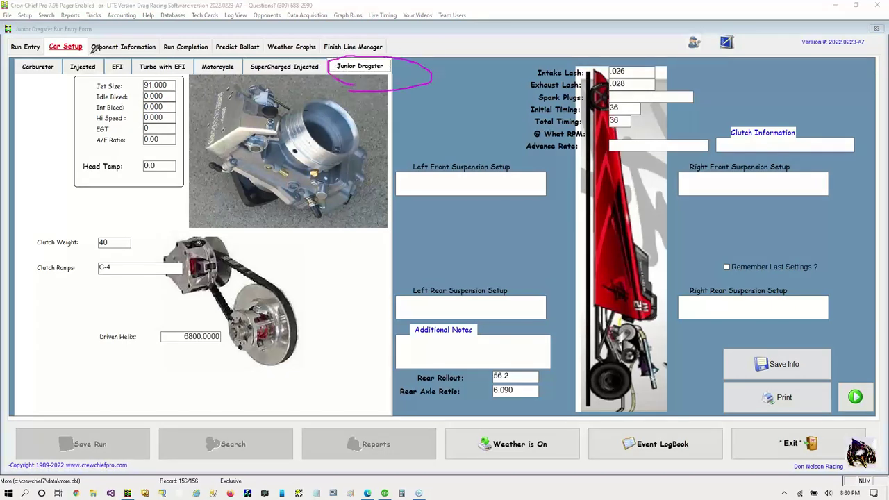
pyautogui.moveTo(89, 39)
pyautogui.mouseDown()
pyautogui.moveTo(69, 29)
pyautogui.moveTo(48, 33)
pyautogui.moveTo(47, 50)
pyautogui.moveTo(81, 50)
pyautogui.mouseUp()
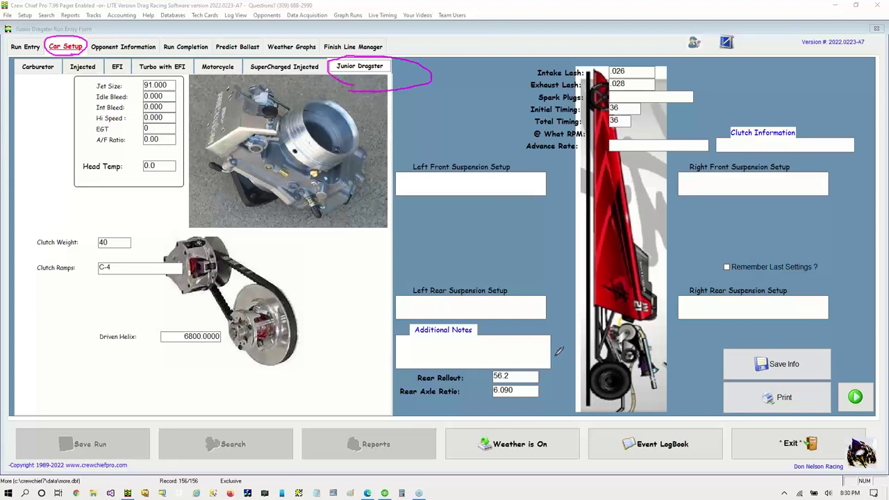
pyautogui.moveTo(674, 395)
pyautogui.mouseDown()
pyautogui.moveTo(736, 393)
pyautogui.moveTo(729, 407)
pyautogui.moveTo(745, 396)
pyautogui.moveTo(719, 384)
pyautogui.mouseUp()
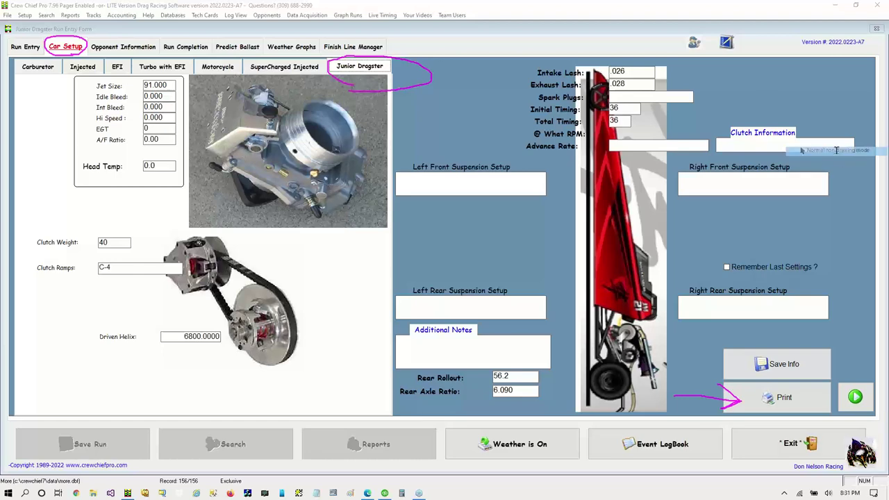
# Step: Enter 0.048 as the opponent's reaction time in the run's opponent information
pyautogui.click(116, 49)
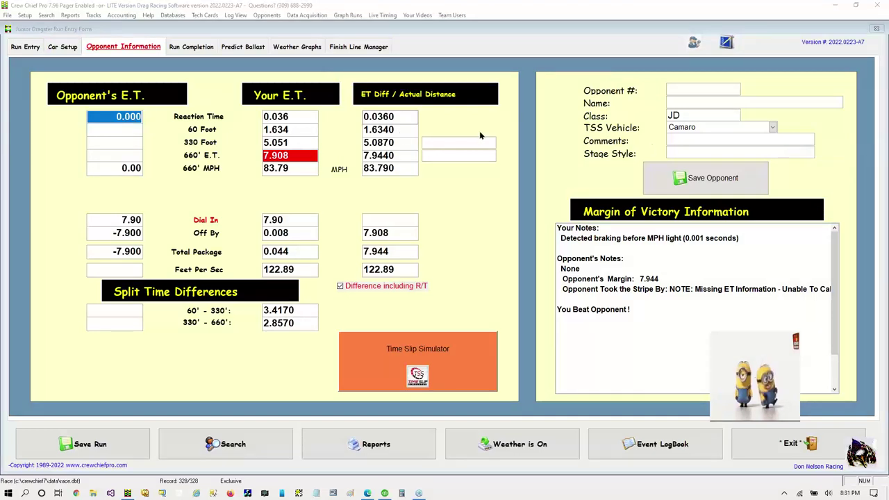
pyautogui.click(104, 118)
pyautogui.moveTo(104, 118); pyautogui.dragTo(147, 115)
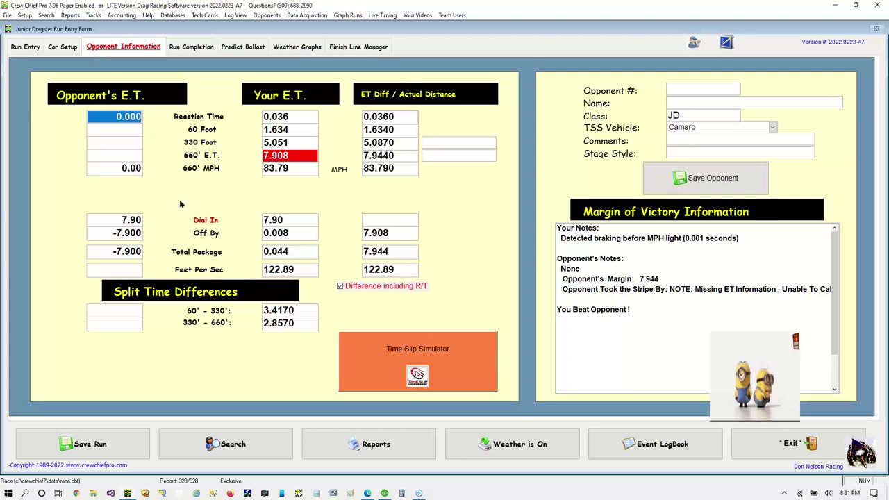
pyautogui.write('.048')
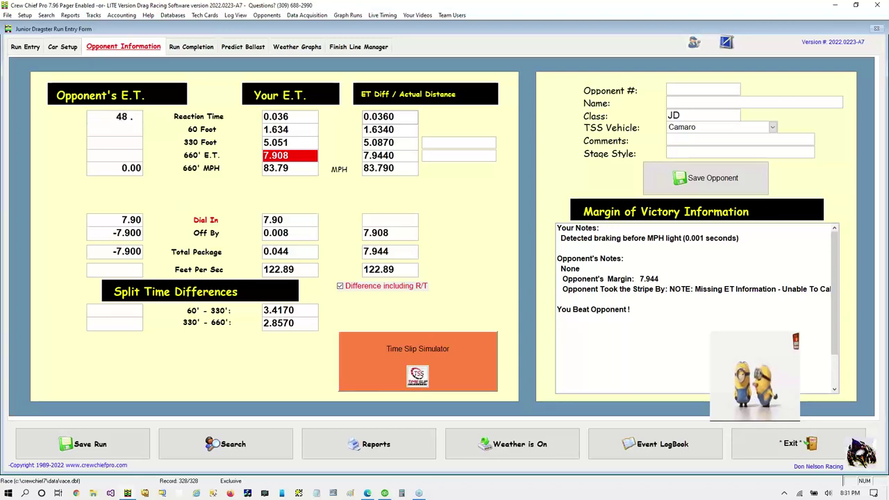
pyautogui.press('Return')
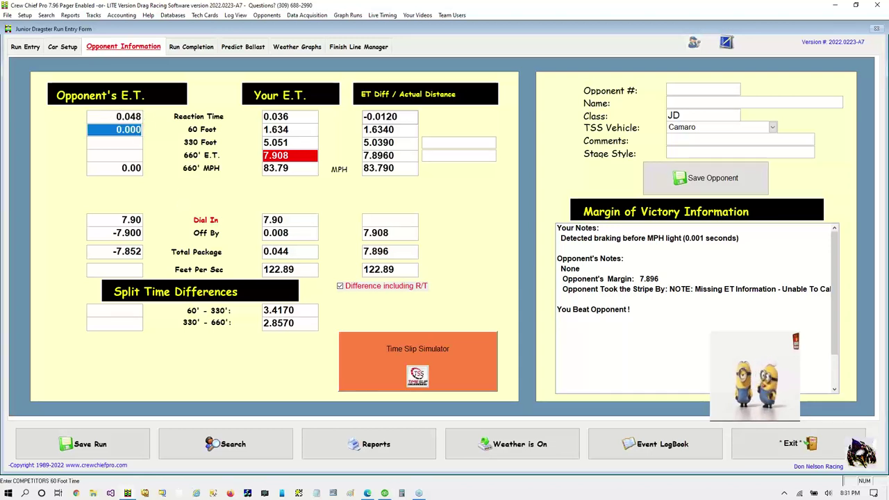
# Step: Enter the opponent's 60 foot time as 1.628 and 330 foot time as 5.030
pyautogui.write('1.')
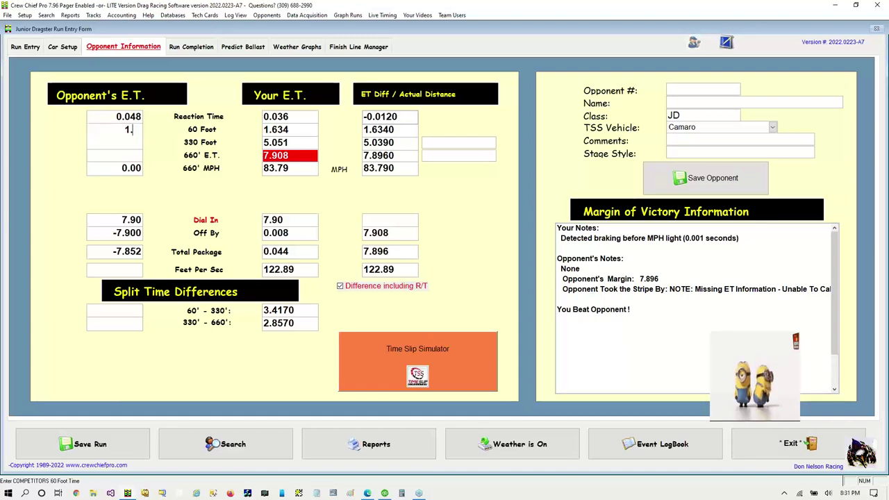
pyautogui.write('628')
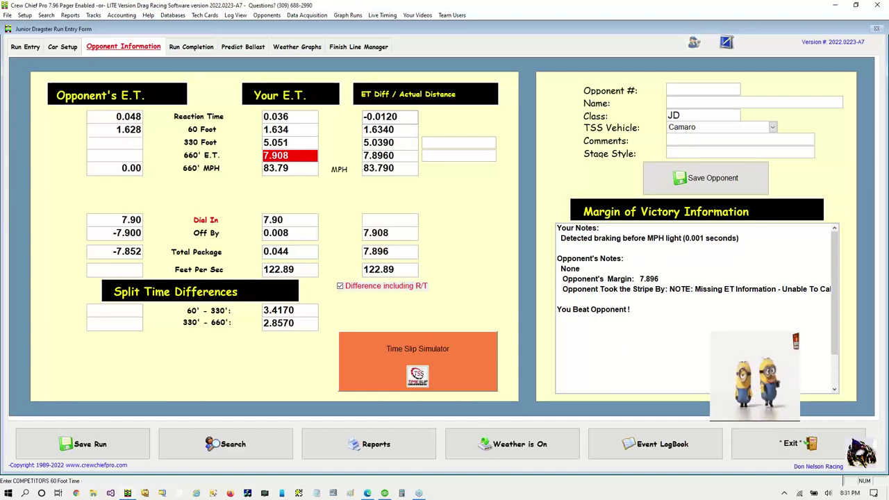
pyautogui.press('Return')
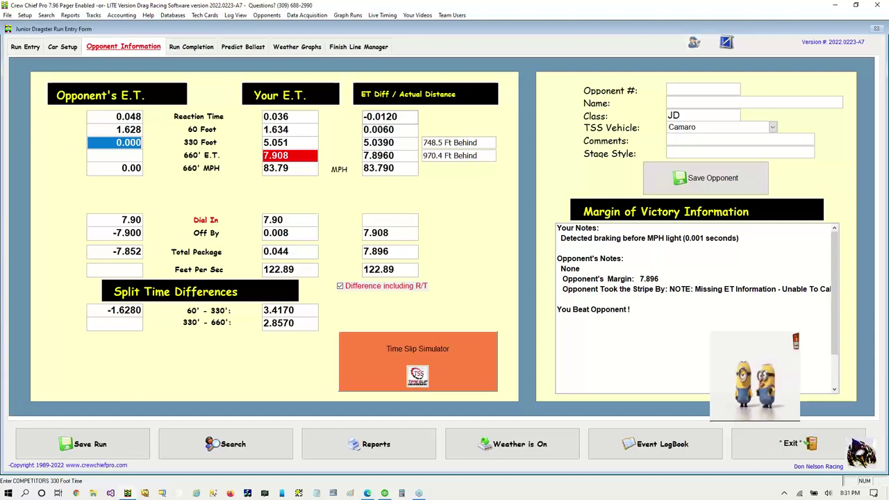
pyautogui.write('50.30')
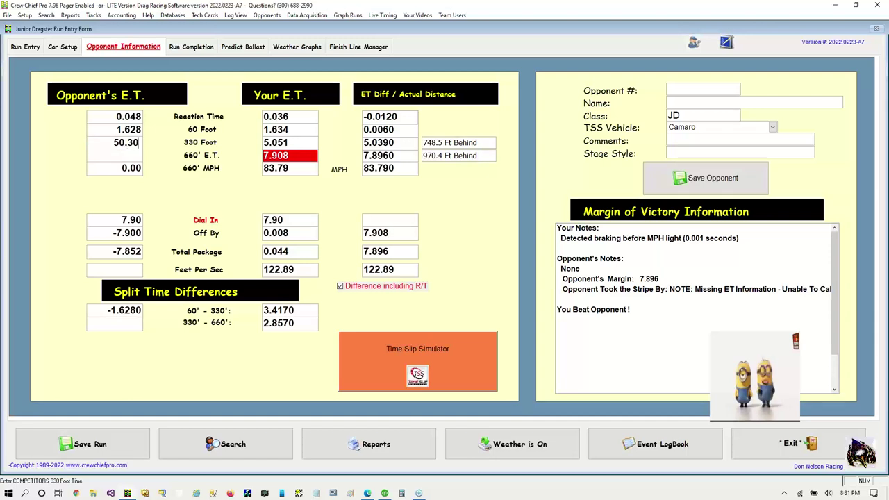
pyautogui.press('Return')
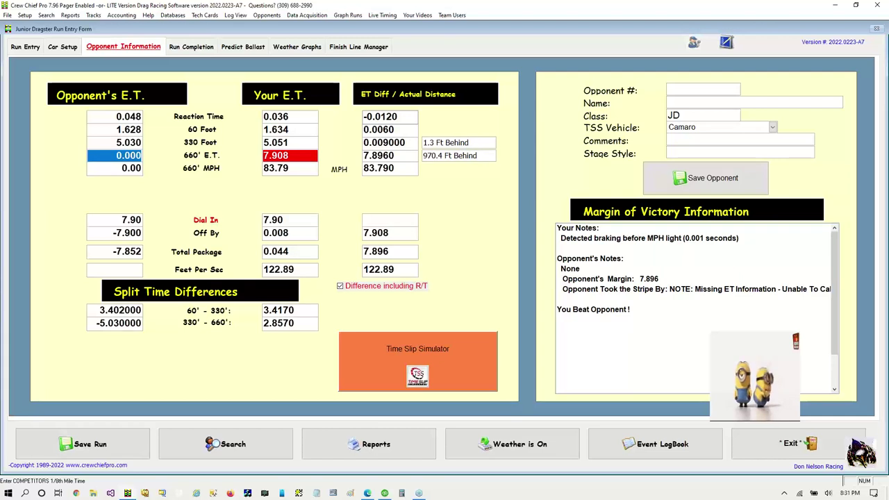
# Step: Enter the opponent's 660 foot E.T. as 7.882 and 660 foot speed as 84.29 MPH
pyautogui.write('78.82')
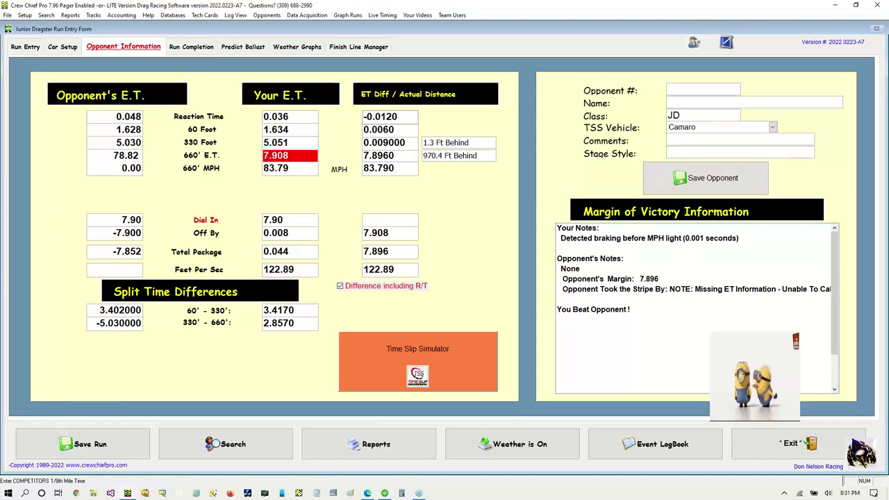
pyautogui.press('Return')
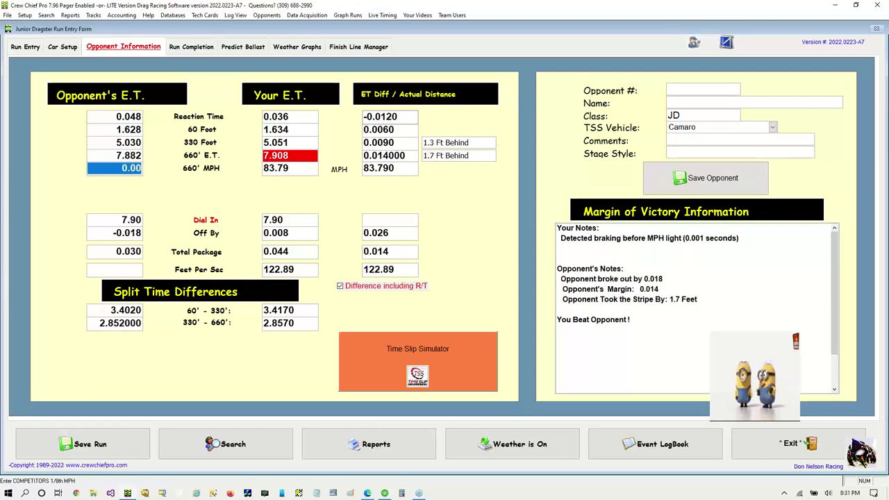
pyautogui.write('84')
pyautogui.write('.')
pyautogui.write('29')
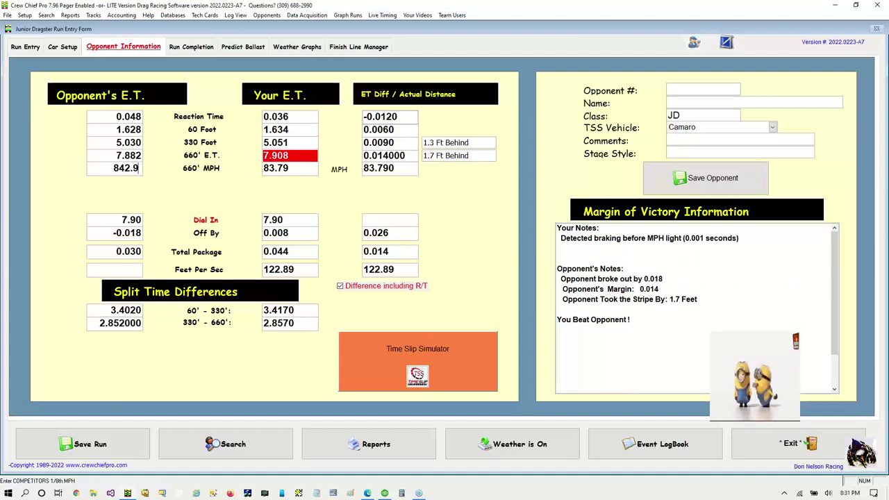
pyautogui.press('Return')
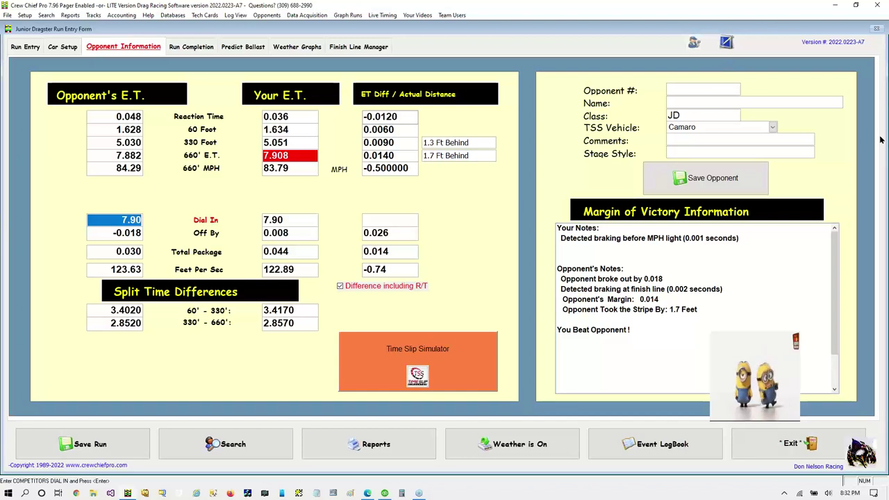
# Step: Enter opponent number 389A, accept the name filled in for it, and set the TSS vehicle to Junior Dragster
pyautogui.moveTo(757, 90)
pyautogui.mouseDown()
pyautogui.moveTo(738, 69)
pyautogui.moveTo(556, 74)
pyautogui.moveTo(603, 106)
pyautogui.moveTo(614, 162)
pyautogui.moveTo(757, 178)
pyautogui.moveTo(879, 143)
pyautogui.moveTo(723, 62)
pyautogui.moveTo(703, 61)
pyautogui.mouseUp()
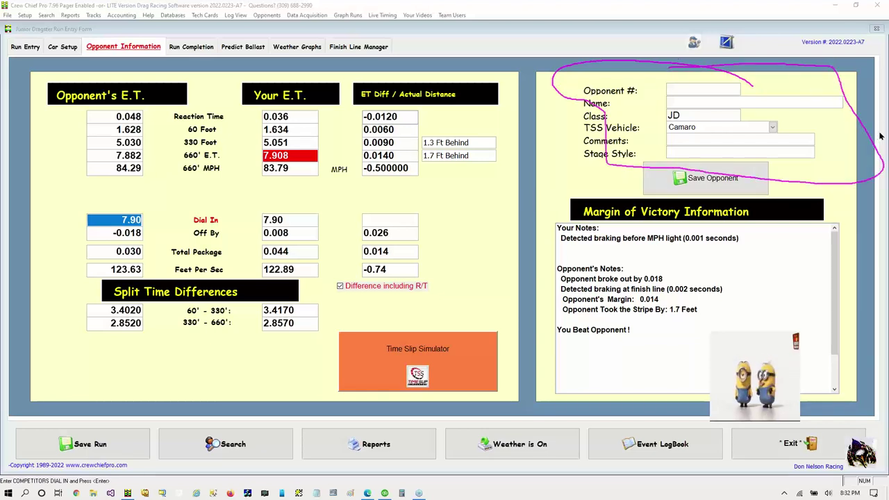
pyautogui.click(685, 86)
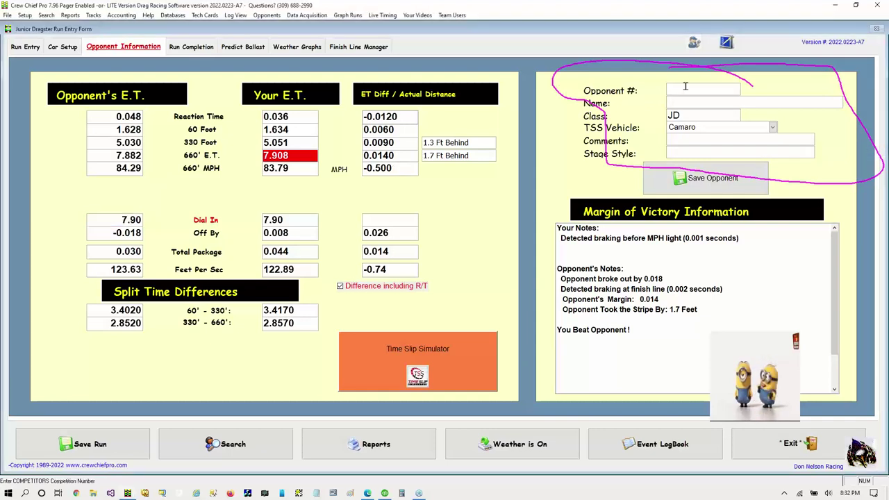
pyautogui.write('389A')
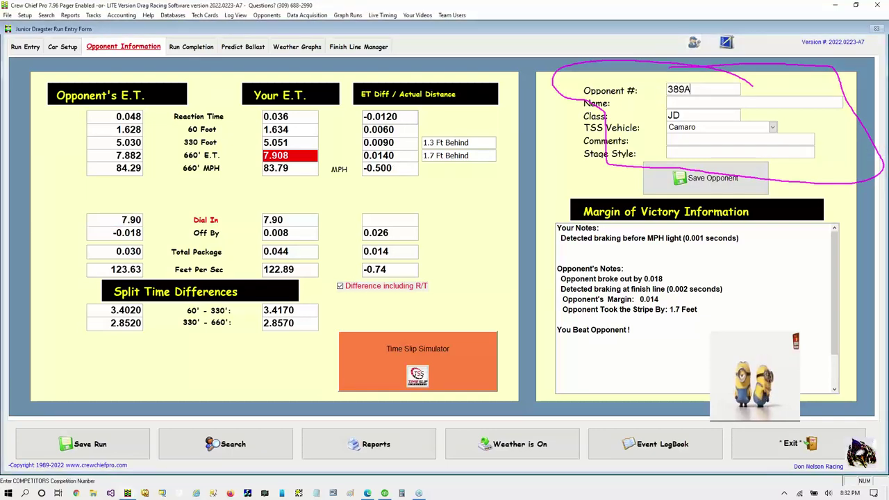
pyautogui.press('Return')
pyautogui.press('Return')
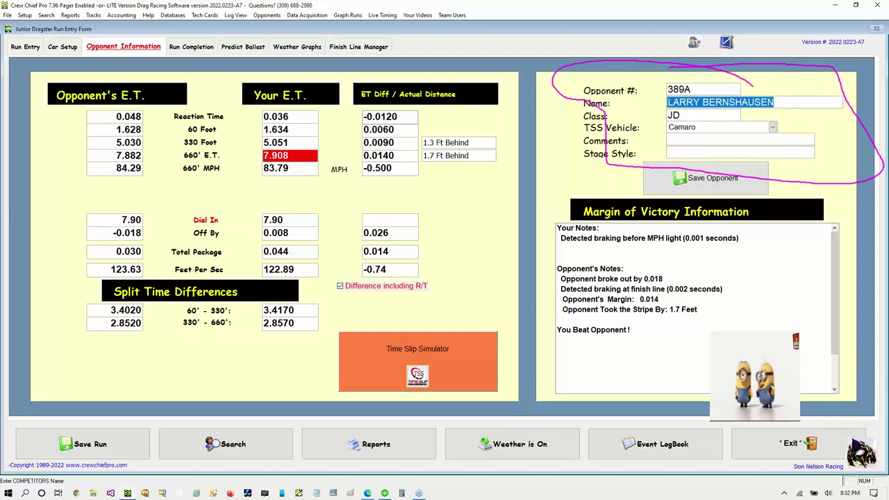
pyautogui.press('Return')
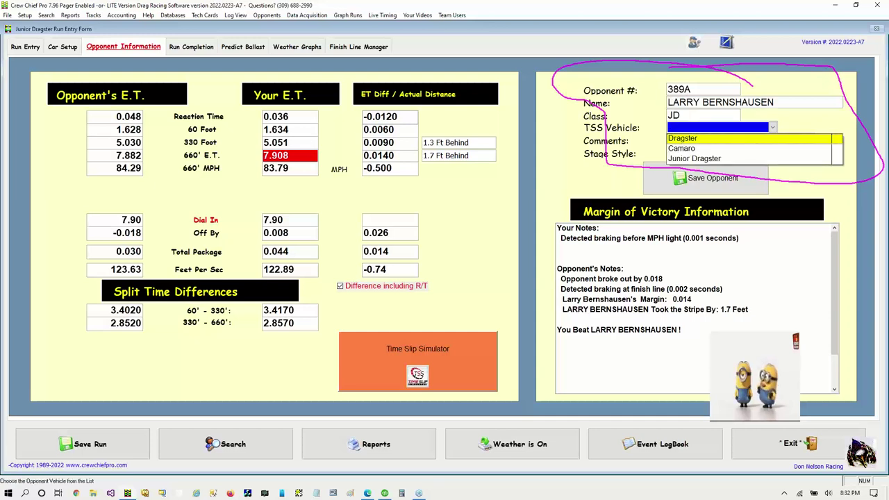
pyautogui.click(689, 159)
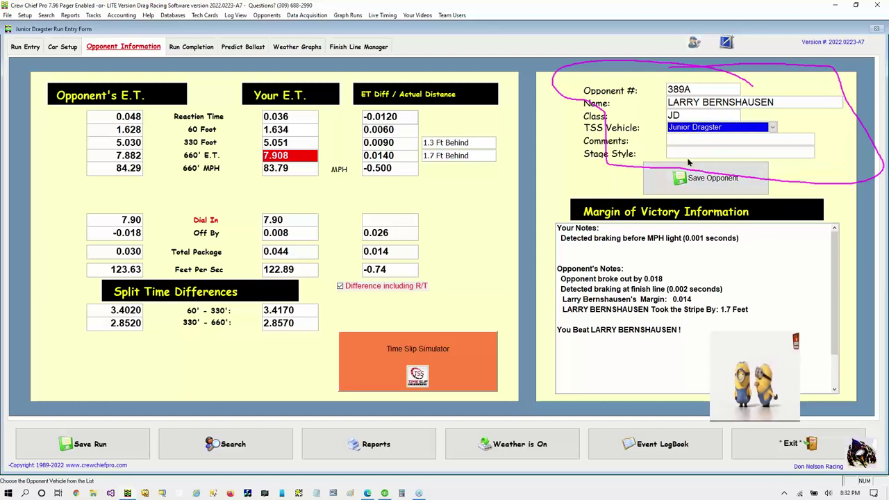
# Step: Leave the opponent's comments empty, enter SLOW TO STAGE as the stage style, and save the opponent
pyautogui.press('Tab')
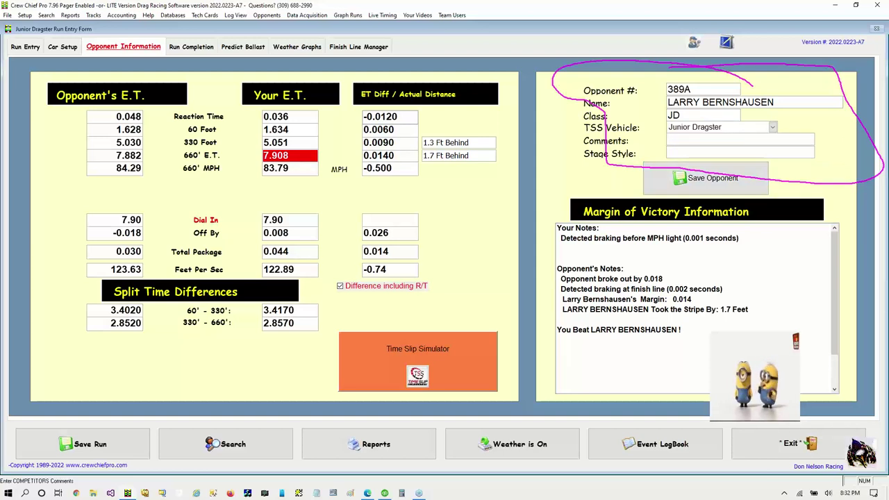
pyautogui.press('Tab')
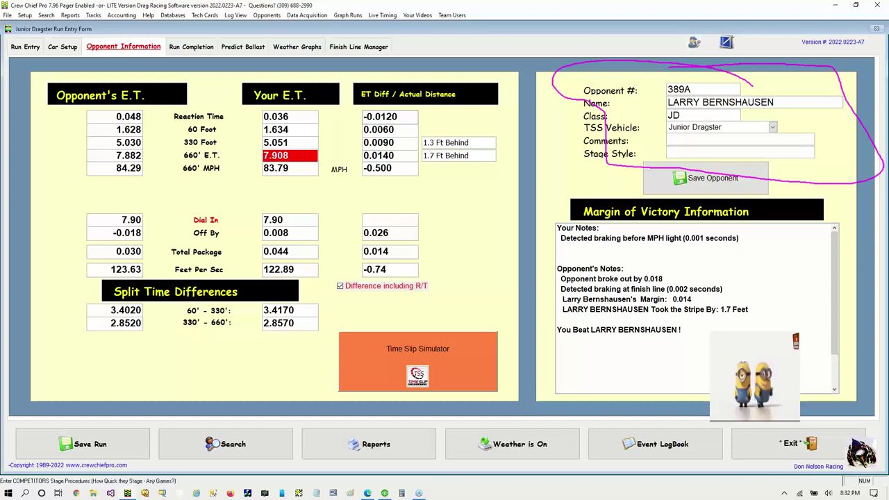
pyautogui.write('SLOW ')
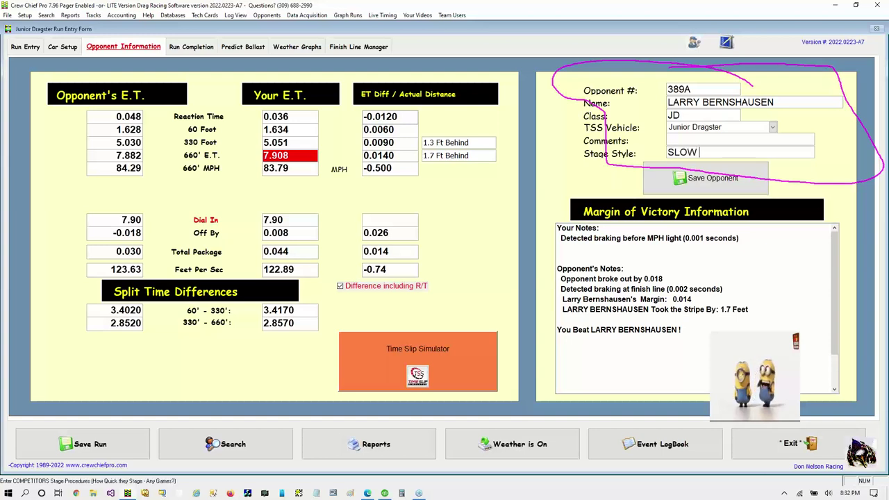
pyautogui.write('TO STAGE')
pyautogui.press('BackSpace')
pyautogui.write('GE')
pyautogui.press('Tab')
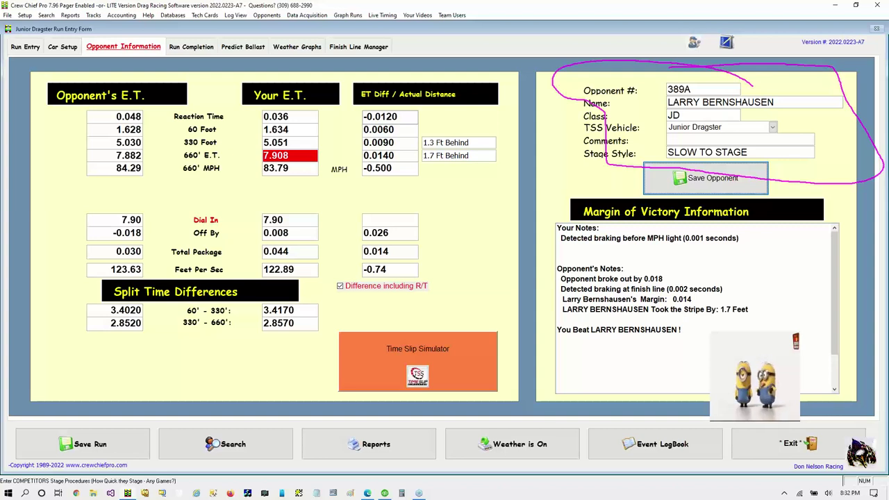
pyautogui.click(661, 185)
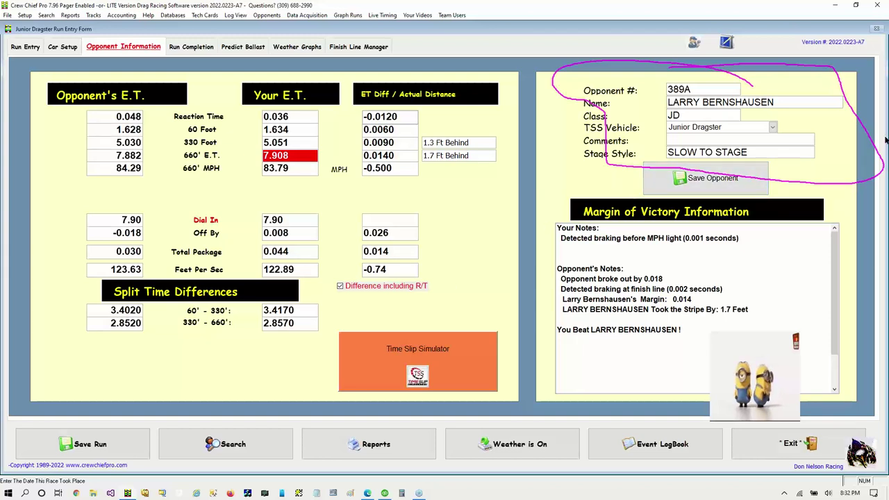
pyautogui.press('Escape')
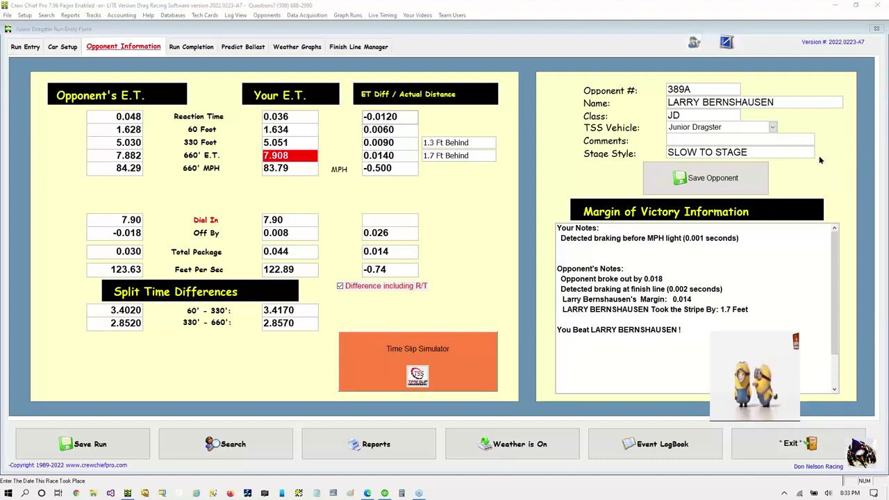
pyautogui.moveTo(401, 301)
pyautogui.mouseDown()
pyautogui.moveTo(329, 320)
pyautogui.moveTo(320, 401)
pyautogui.moveTo(487, 404)
pyautogui.moveTo(502, 350)
pyautogui.moveTo(389, 301)
pyautogui.mouseUp()
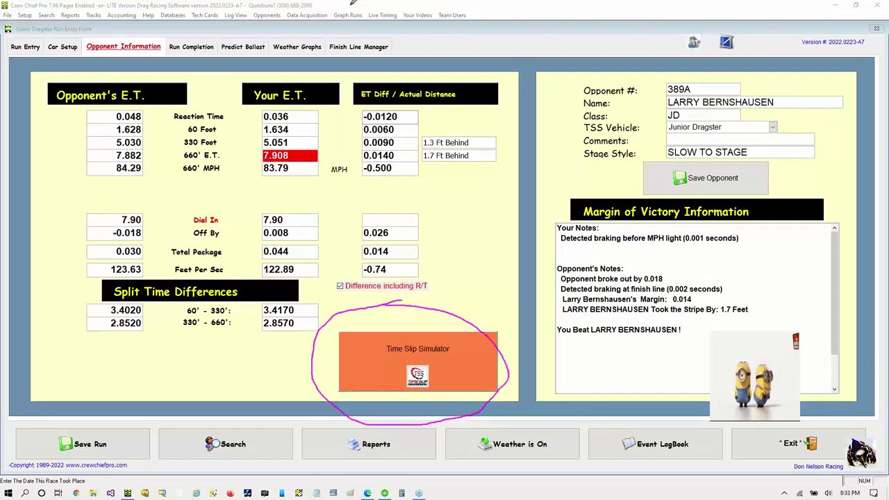
pyautogui.moveTo(335, 29)
pyautogui.mouseDown()
pyautogui.moveTo(327, 47)
pyautogui.moveTo(366, 63)
pyautogui.moveTo(395, 44)
pyautogui.moveTo(338, 25)
pyautogui.mouseUp()
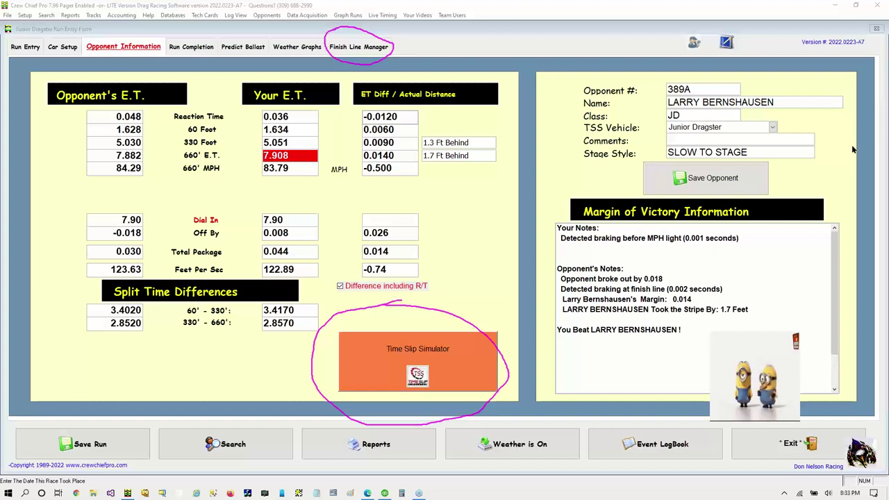
# Step: Load the run into the Time Slip Simulator and open its race simulation with the sound switched off
pyautogui.click(365, 360)
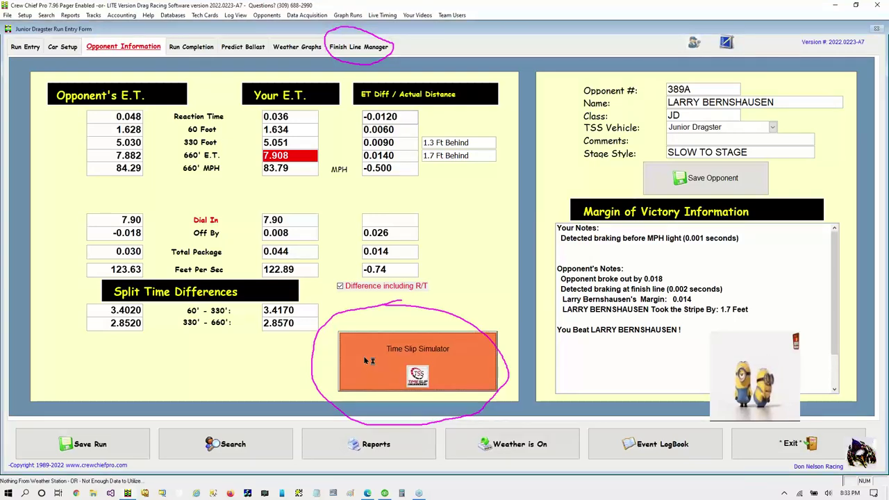
pyautogui.click(487, 339)
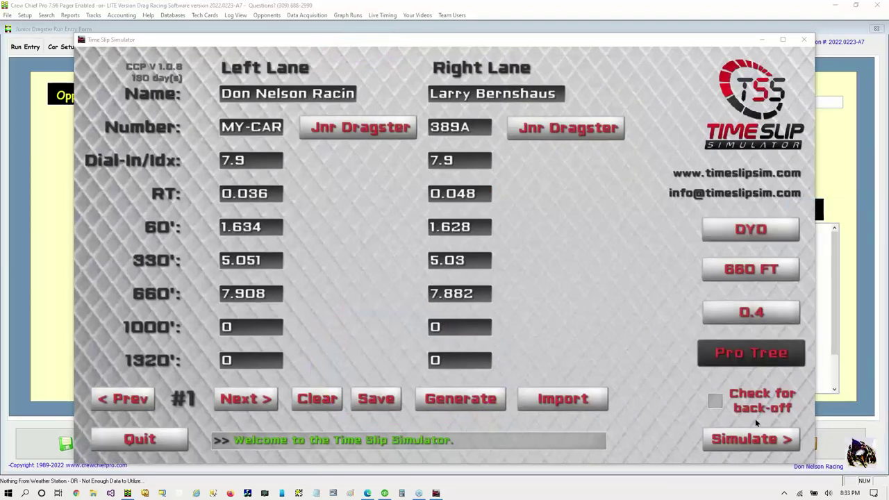
pyautogui.click(740, 439)
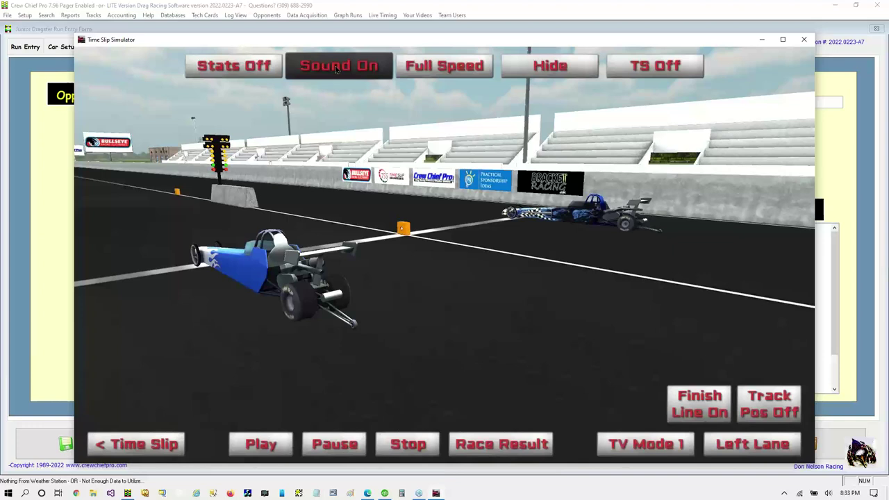
pyautogui.click(337, 68)
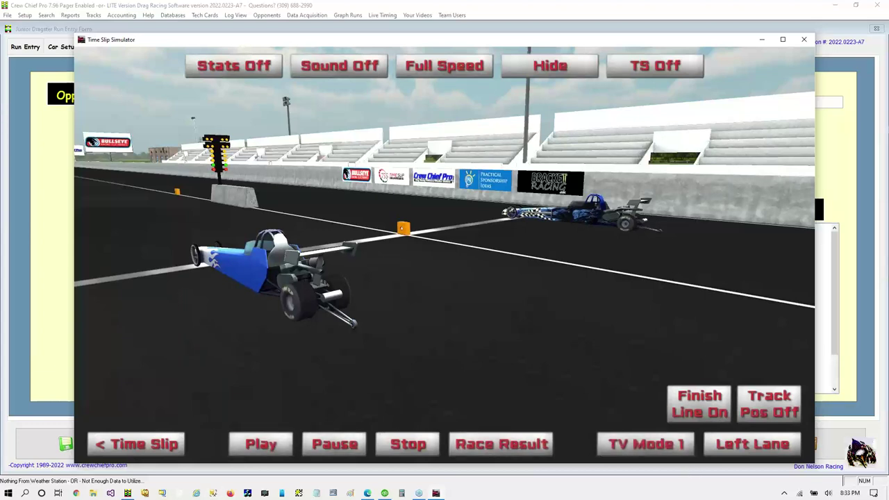
pyautogui.click(856, 162)
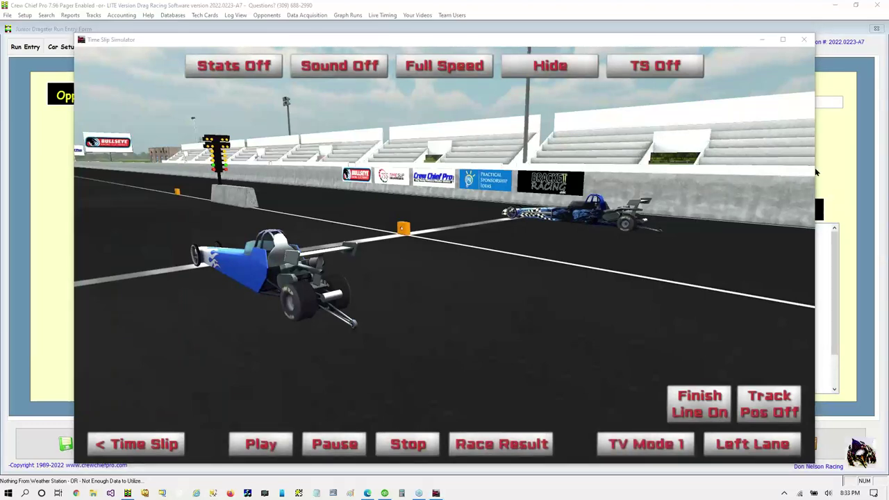
pyautogui.moveTo(587, 432)
pyautogui.mouseDown()
pyautogui.moveTo(611, 461)
pyautogui.moveTo(750, 460)
pyautogui.moveTo(798, 442)
pyautogui.mouseUp()
pyautogui.moveTo(730, 419); pyautogui.dragTo(567, 420)
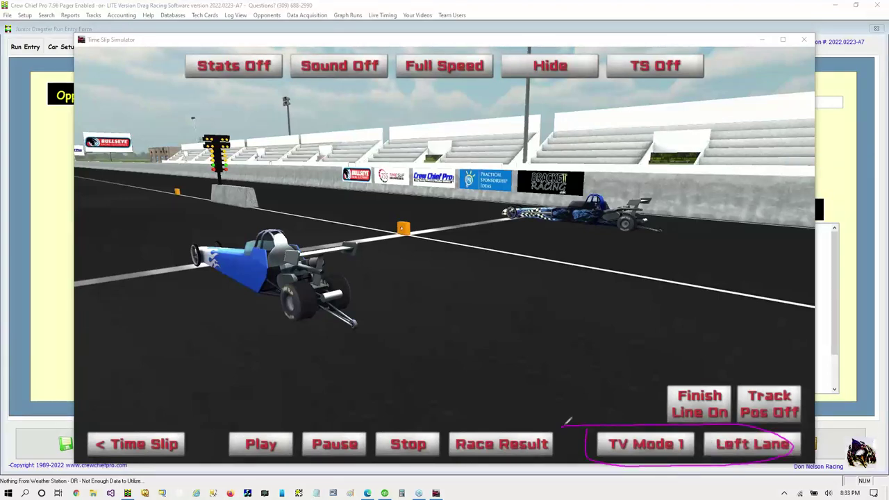
pyautogui.moveTo(685, 342)
pyautogui.mouseDown()
pyautogui.moveTo(656, 392)
pyautogui.moveTo(729, 421)
pyautogui.moveTo(799, 416)
pyautogui.moveTo(806, 374)
pyautogui.moveTo(642, 364)
pyautogui.mouseUp()
pyautogui.moveTo(240, 410)
pyautogui.mouseDown()
pyautogui.moveTo(253, 463)
pyautogui.moveTo(282, 467)
pyautogui.moveTo(276, 411)
pyautogui.moveTo(256, 406)
pyautogui.mouseUp()
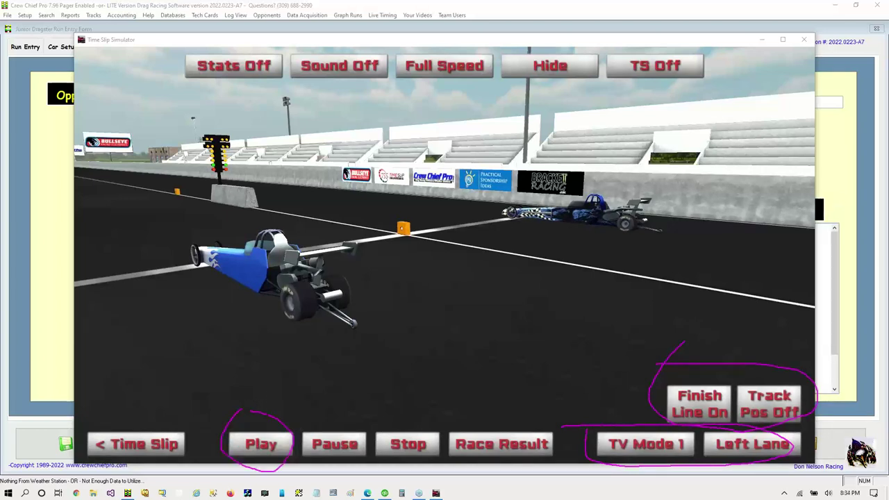
pyautogui.moveTo(301, 85)
pyautogui.mouseDown()
pyautogui.moveTo(366, 94)
pyautogui.moveTo(448, 90)
pyautogui.moveTo(481, 80)
pyautogui.moveTo(493, 54)
pyautogui.moveTo(424, 41)
pyautogui.moveTo(393, 73)
pyautogui.moveTo(417, 92)
pyautogui.mouseUp()
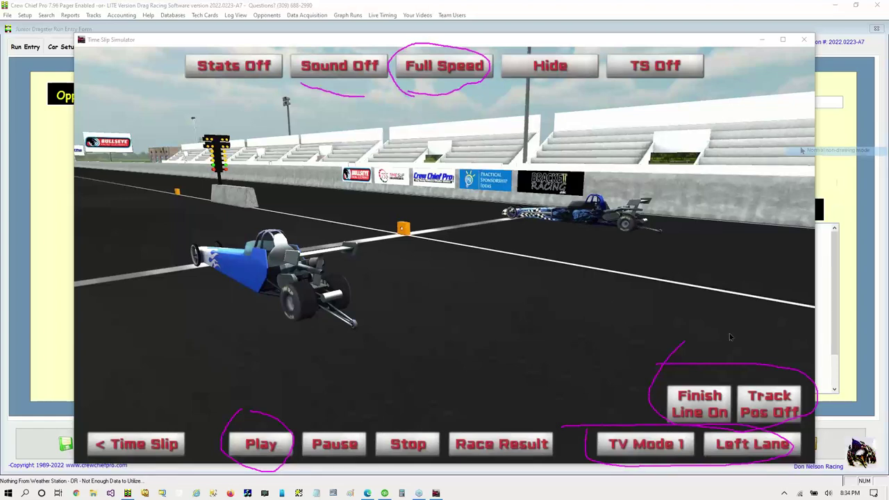
# Step: Set the simulation's finish line option to off and track position to on, and switch the camera view to Watch Opp
pyautogui.click(695, 399)
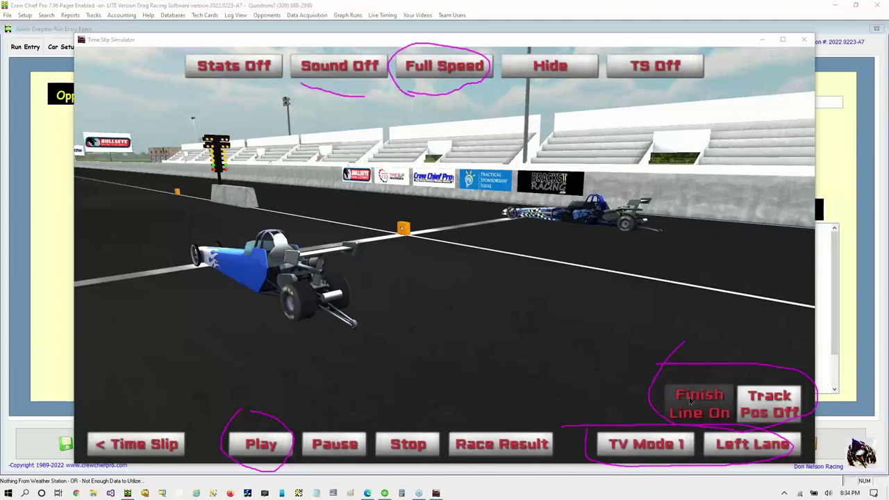
pyautogui.click(767, 414)
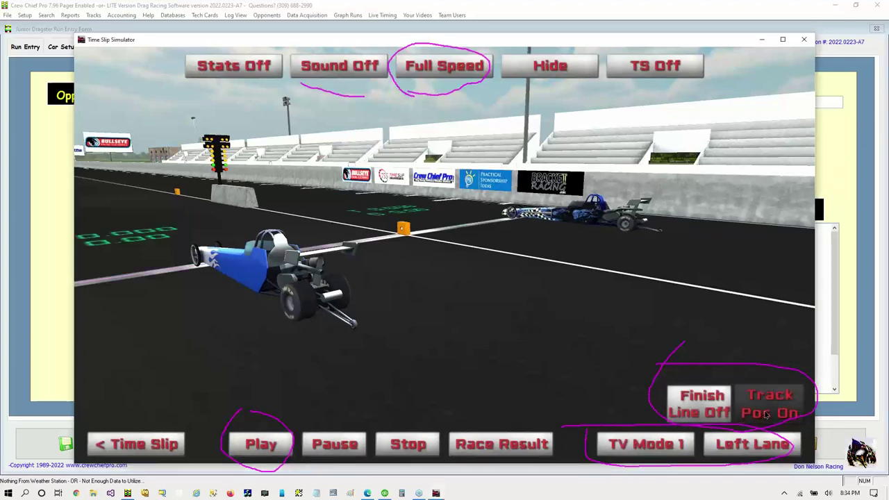
pyautogui.click(629, 448)
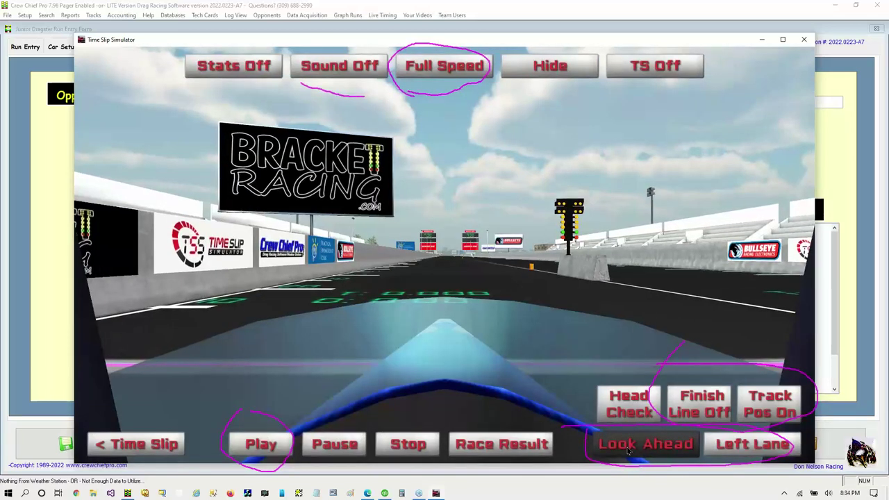
pyautogui.click(628, 448)
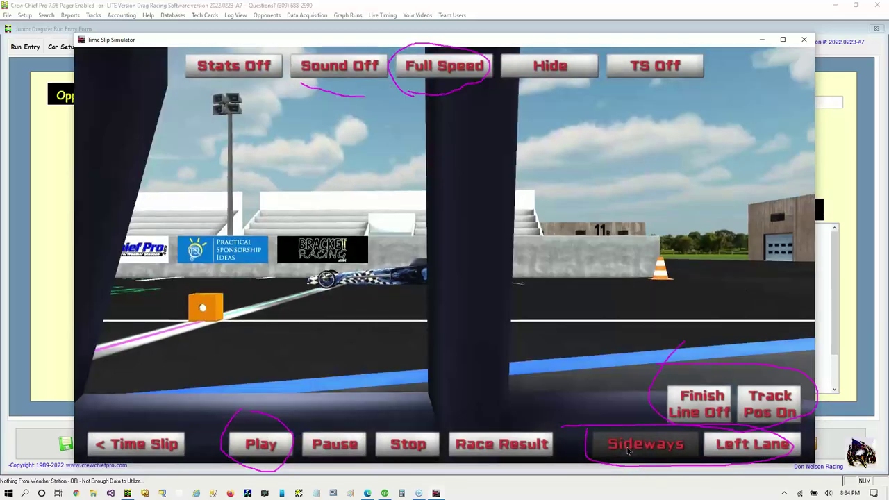
pyautogui.click(629, 448)
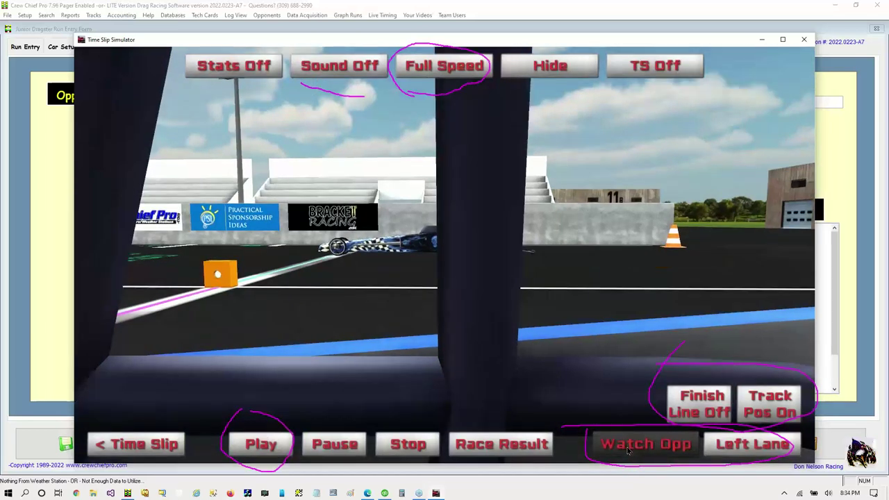